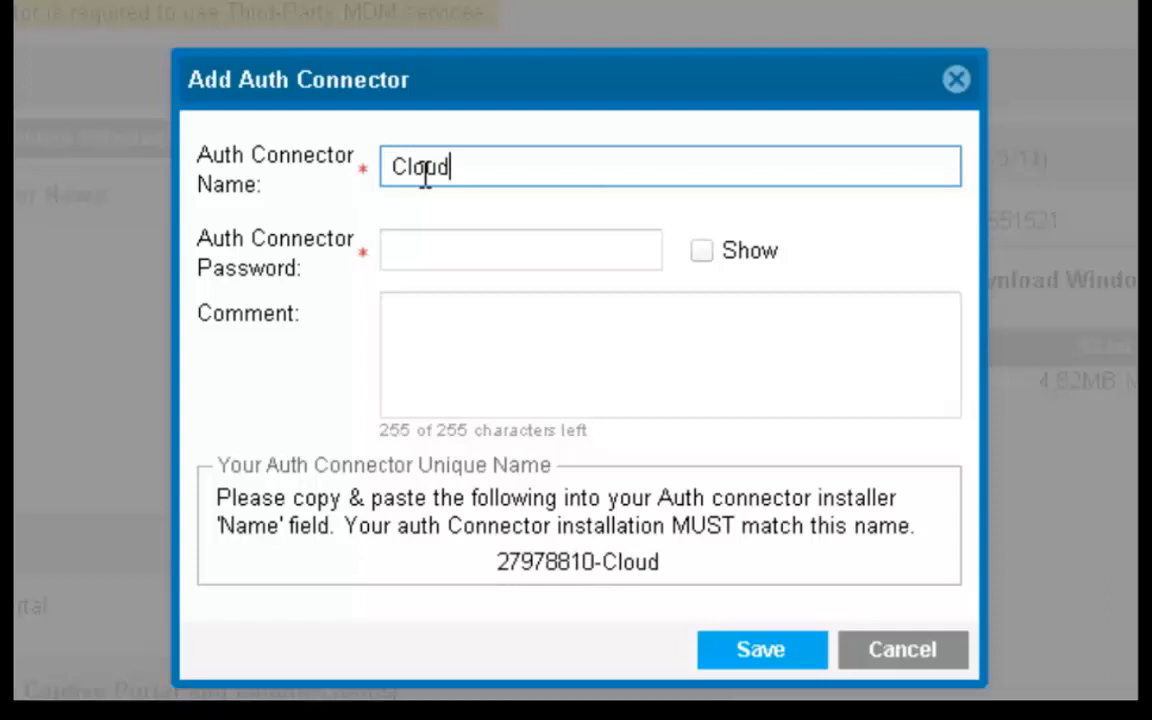
# Name the connector Cloud_Training, enter its password and comment 'Primary Auth Connector', then save.
pyautogui.write('_T')
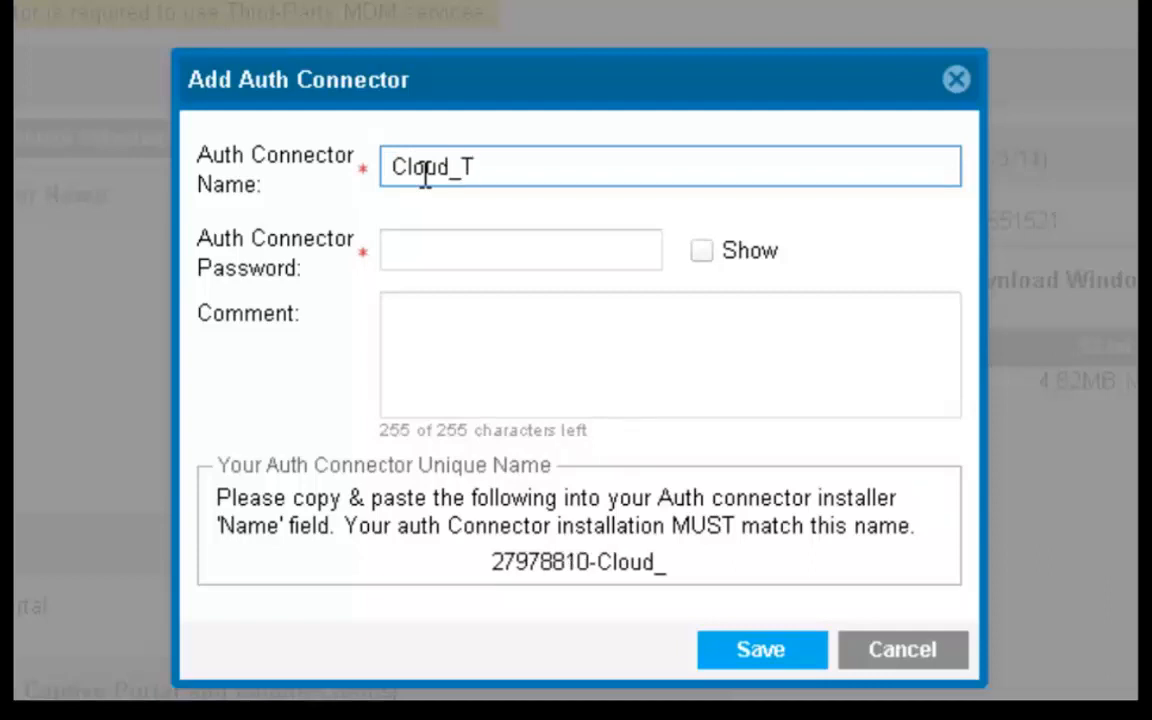
pyautogui.write('raining')
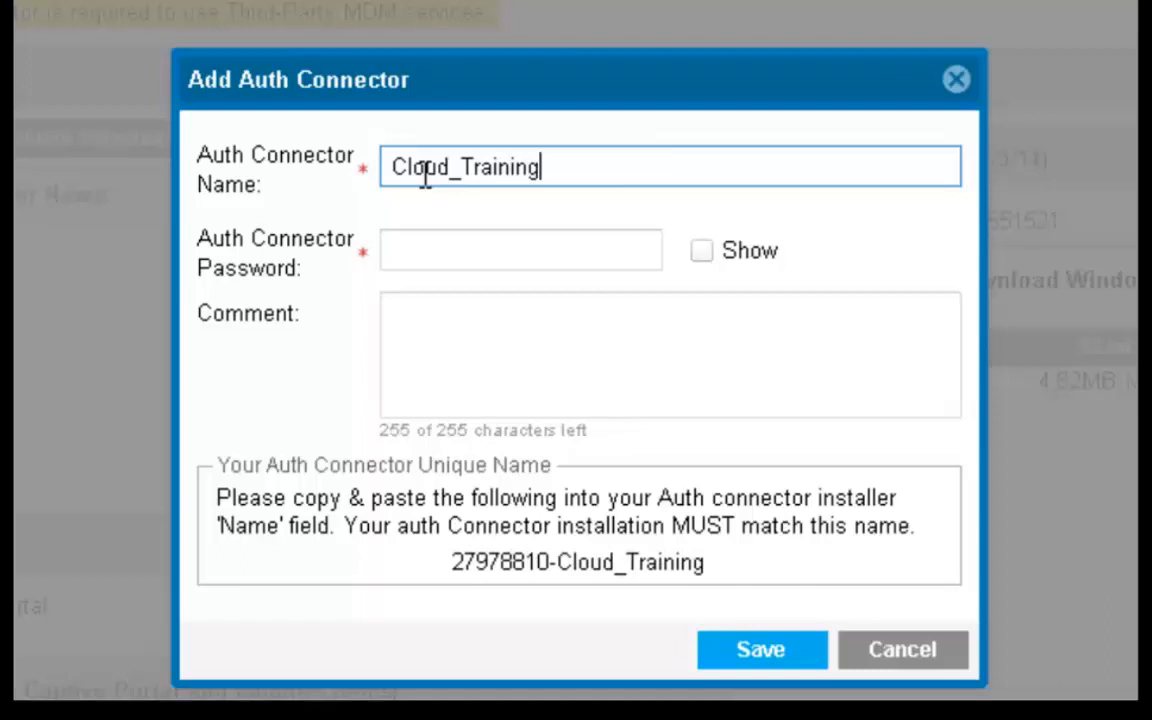
pyautogui.press('Tab')
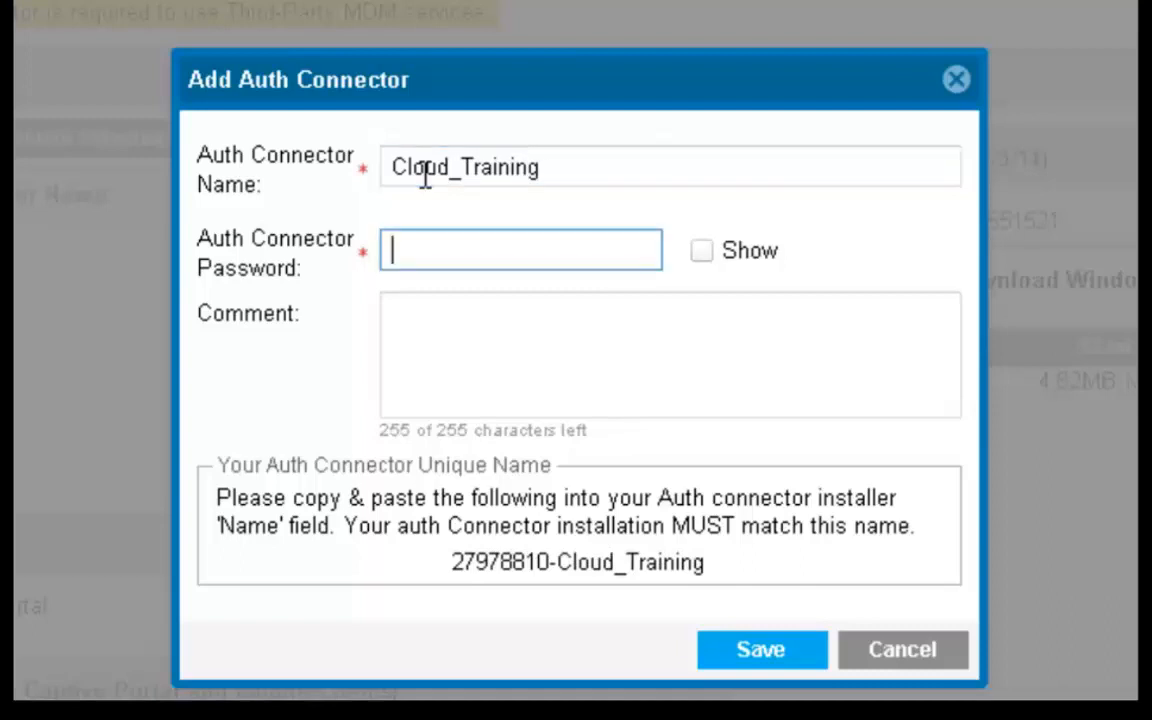
pyautogui.write('******')
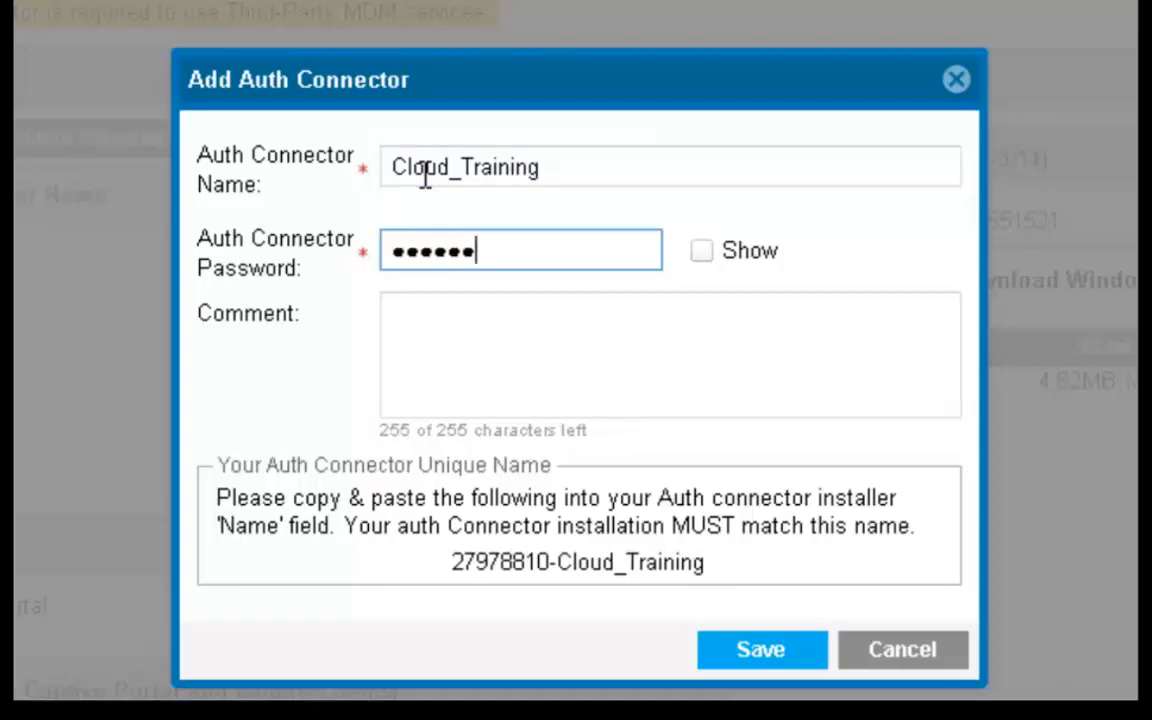
pyautogui.write('****')
pyautogui.press('Tab')
pyautogui.press('Tab')
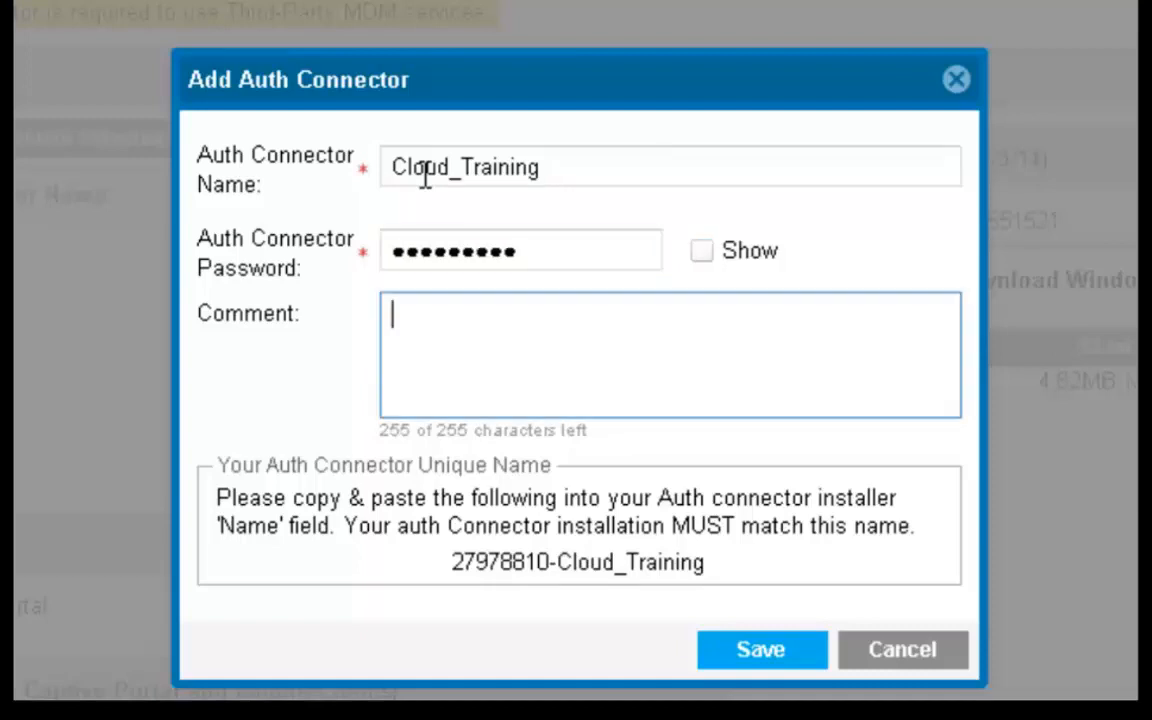
pyautogui.write('Prima')
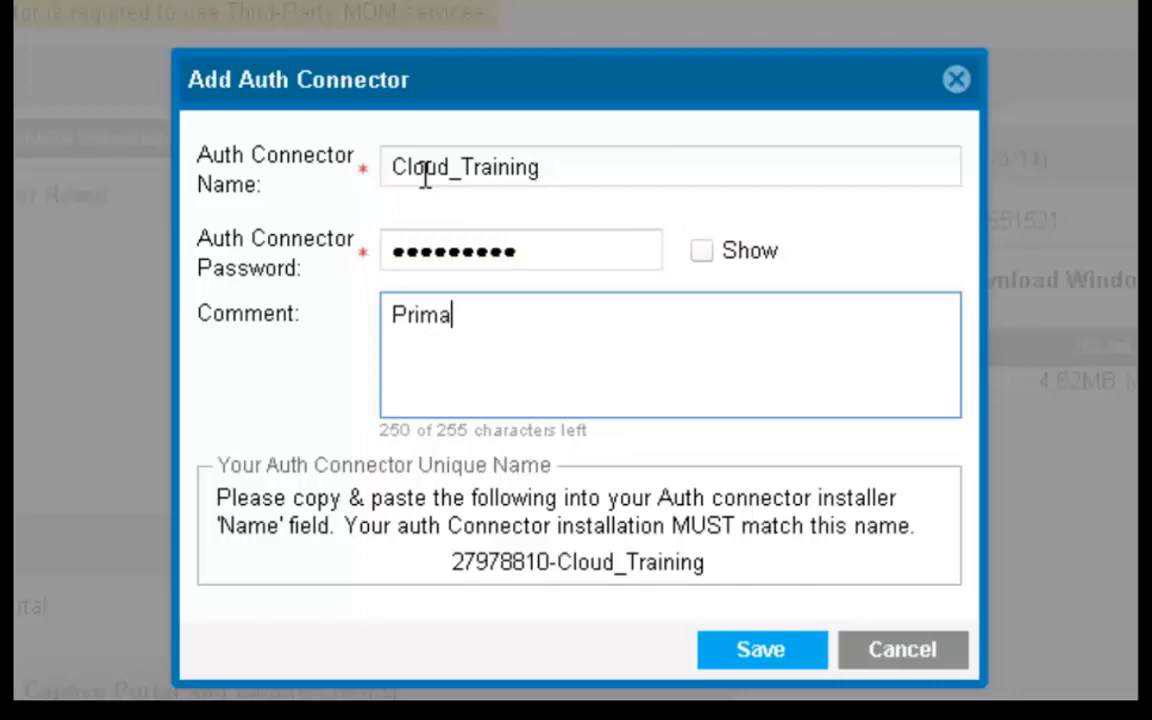
pyautogui.write('ry Auth Connect')
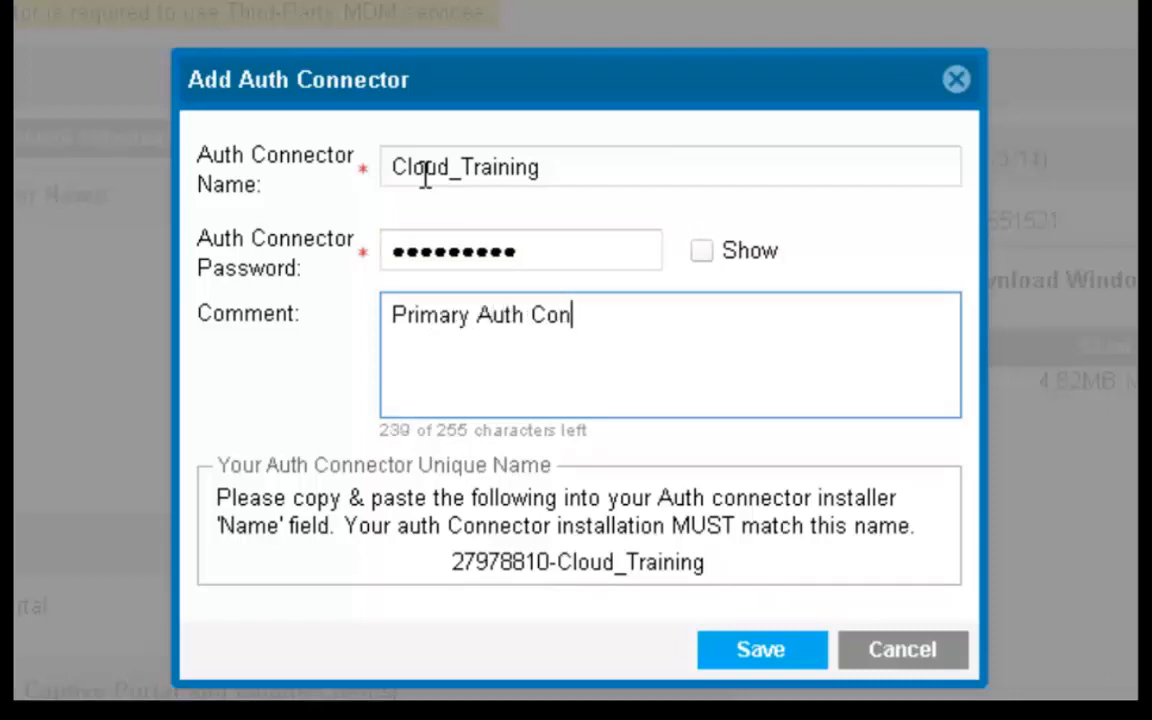
pyautogui.write('or')
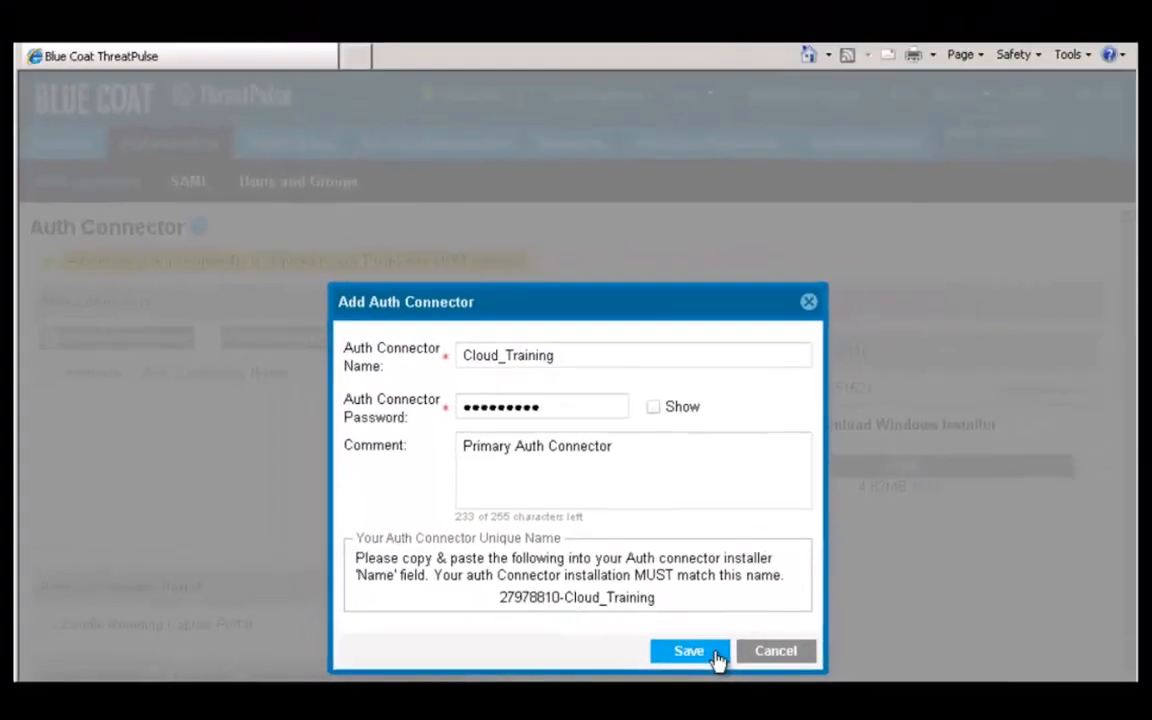
pyautogui.click(843, 636)
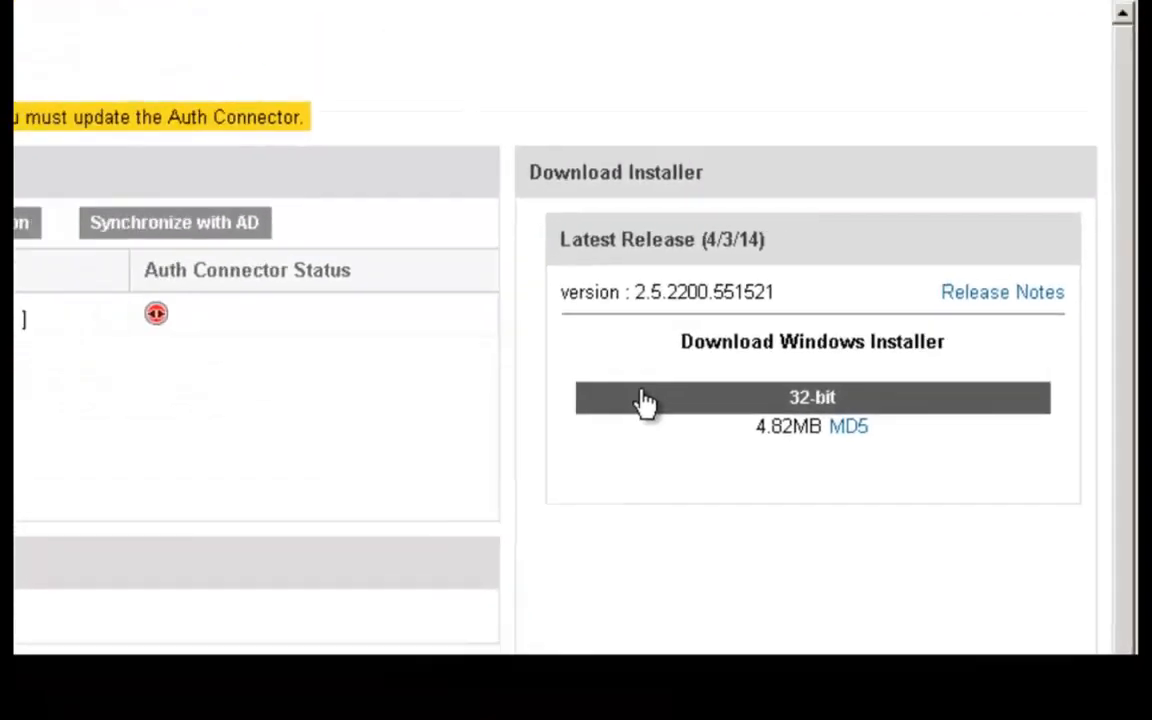
# Save the 32-bit AuthConnectorInstaller-2.5.2200.551521.exe to Downloads and open its containing folder.
pyautogui.click(645, 400)
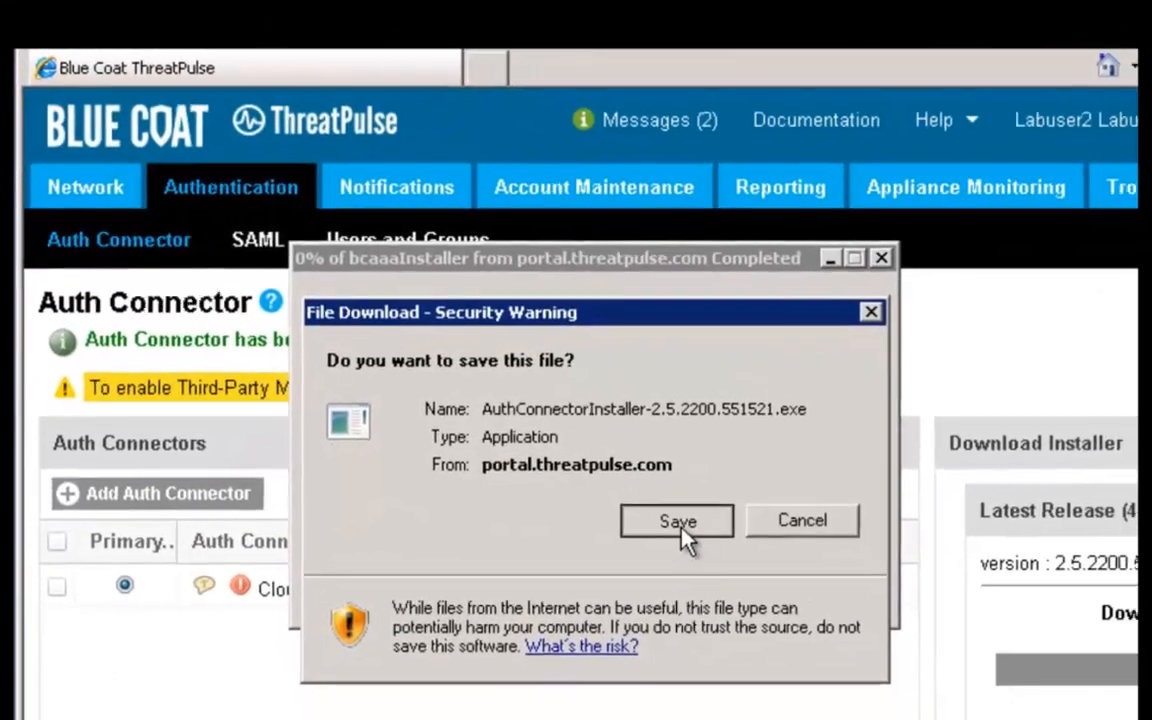
pyautogui.click(704, 540)
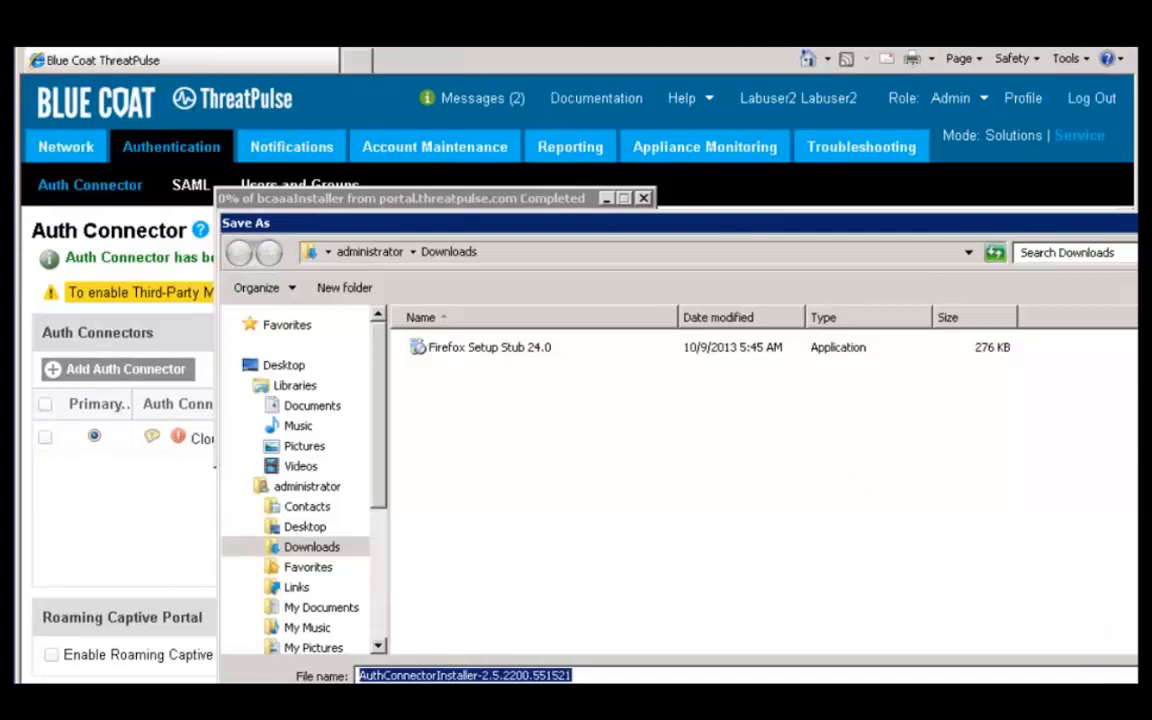
pyautogui.press('Return')
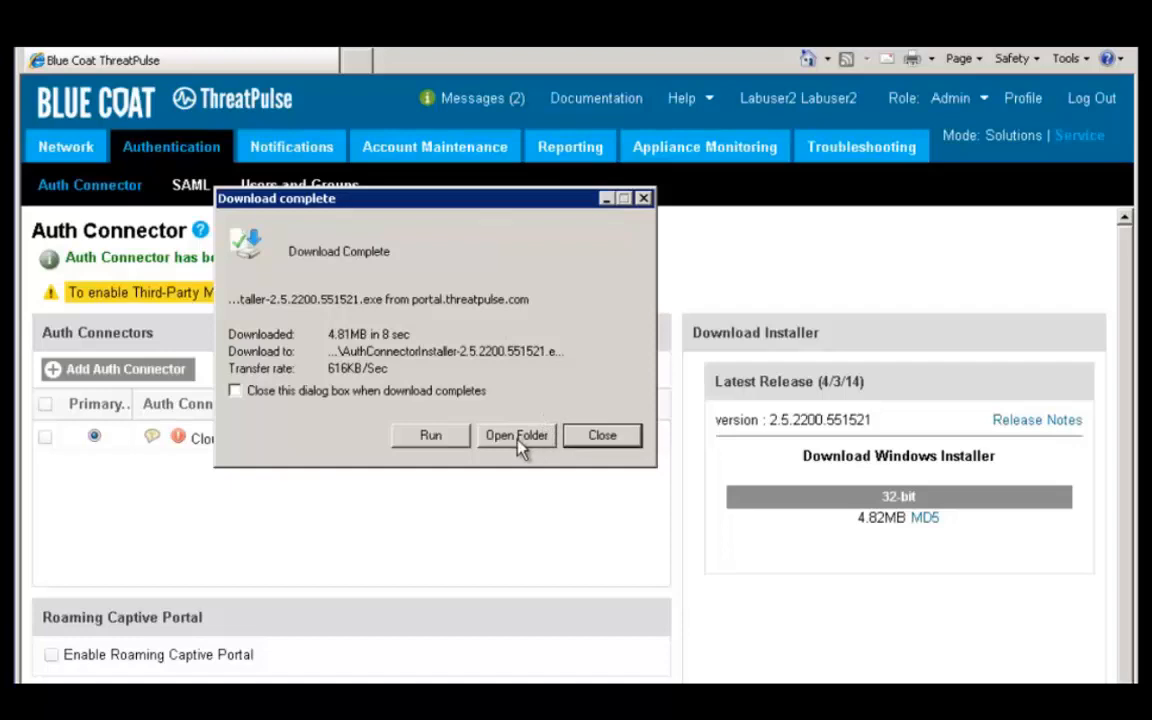
pyautogui.click(519, 436)
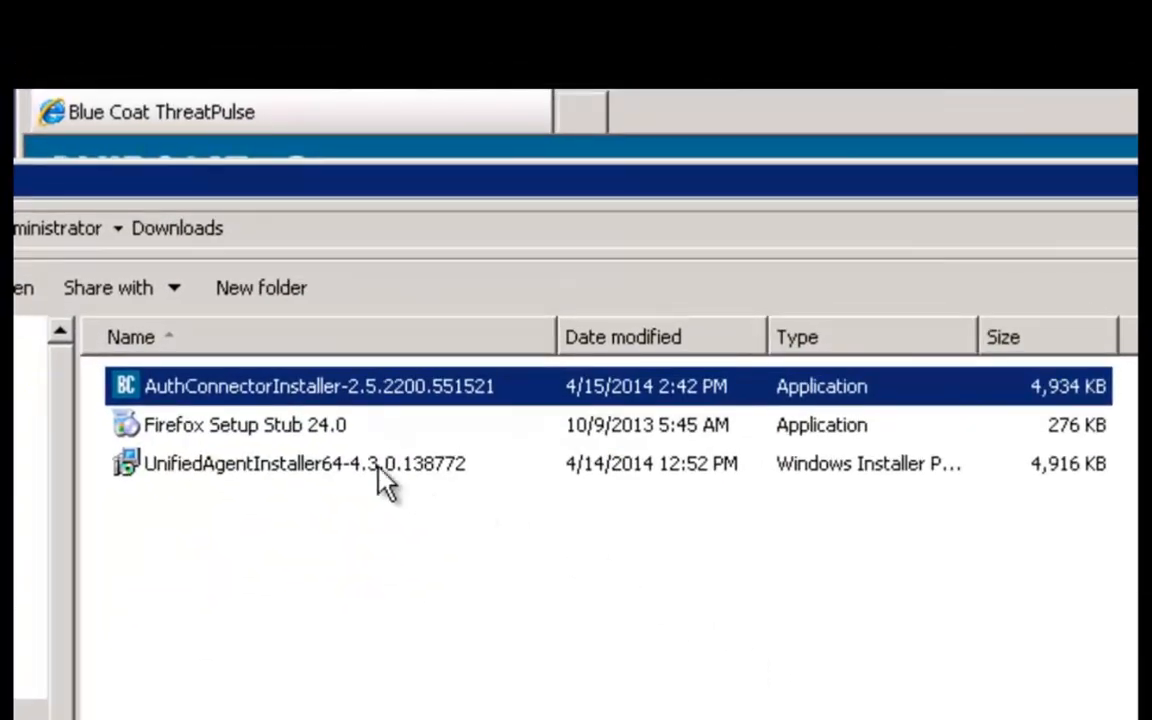
# Run AuthConnectorInstaller from Downloads as administrator.
pyautogui.rightClick(272, 395)
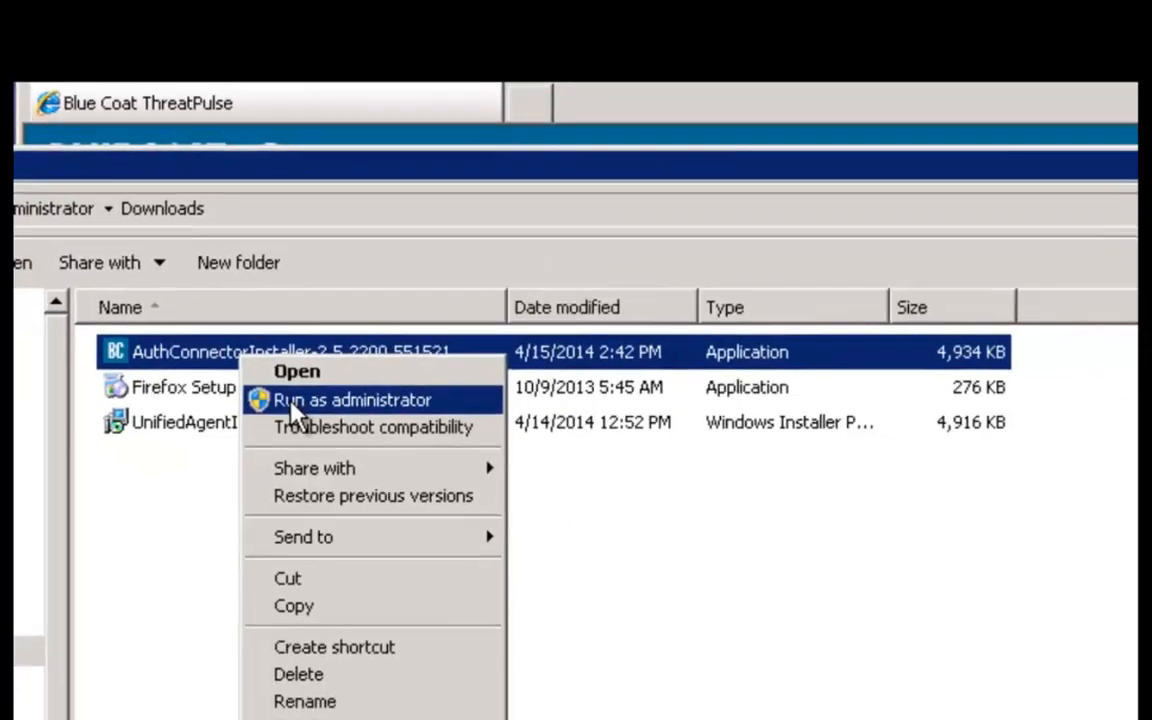
pyautogui.click(305, 438)
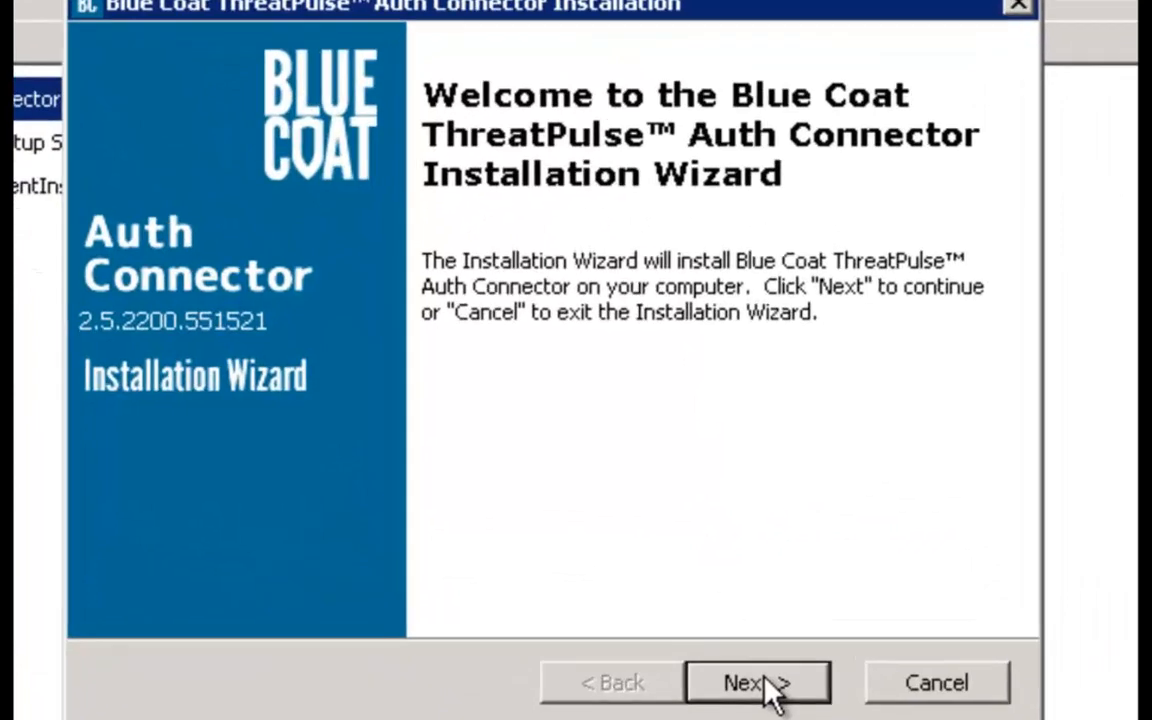
# Keep the default install folder and set the service account to BC\Administrator with its password.
pyautogui.click(678, 634)
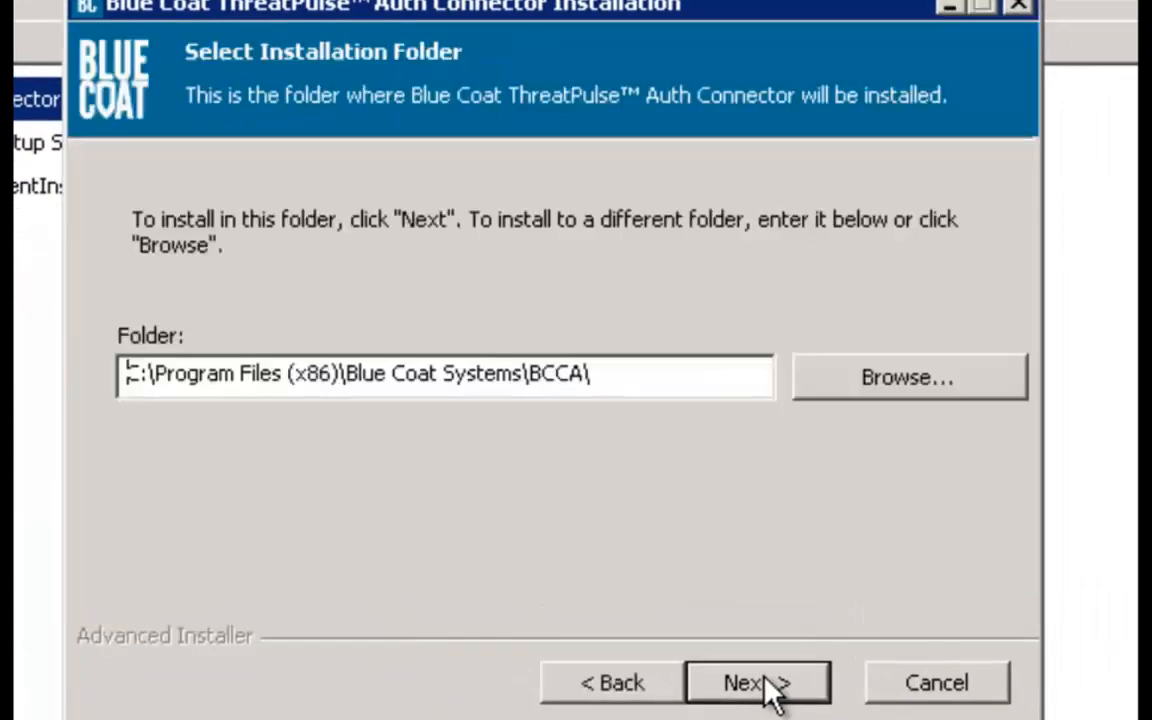
pyautogui.click(769, 684)
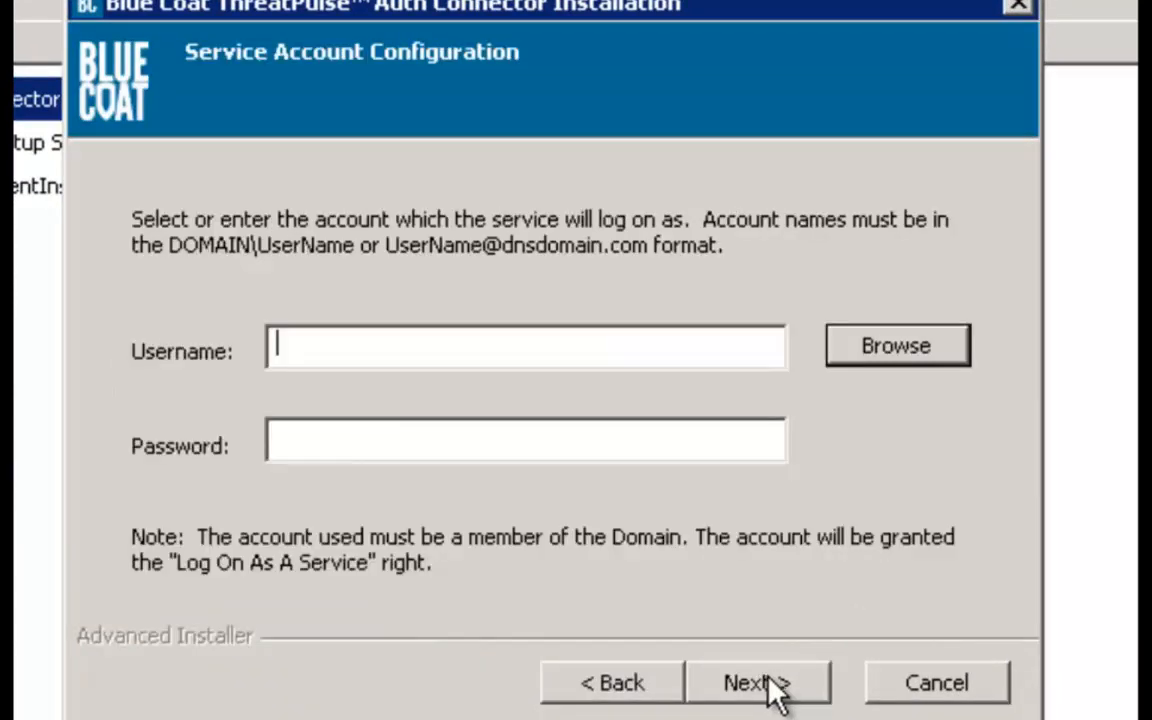
pyautogui.write('BC\\Adminio')
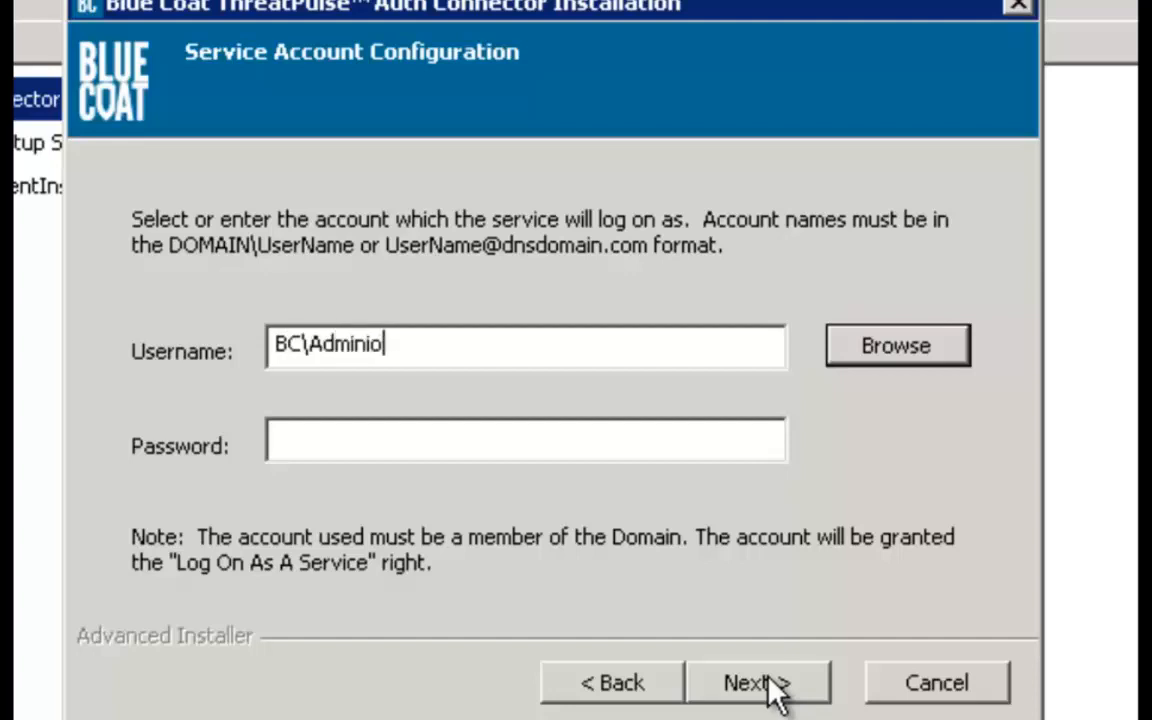
pyautogui.press('BackSpace')
pyautogui.write('strator')
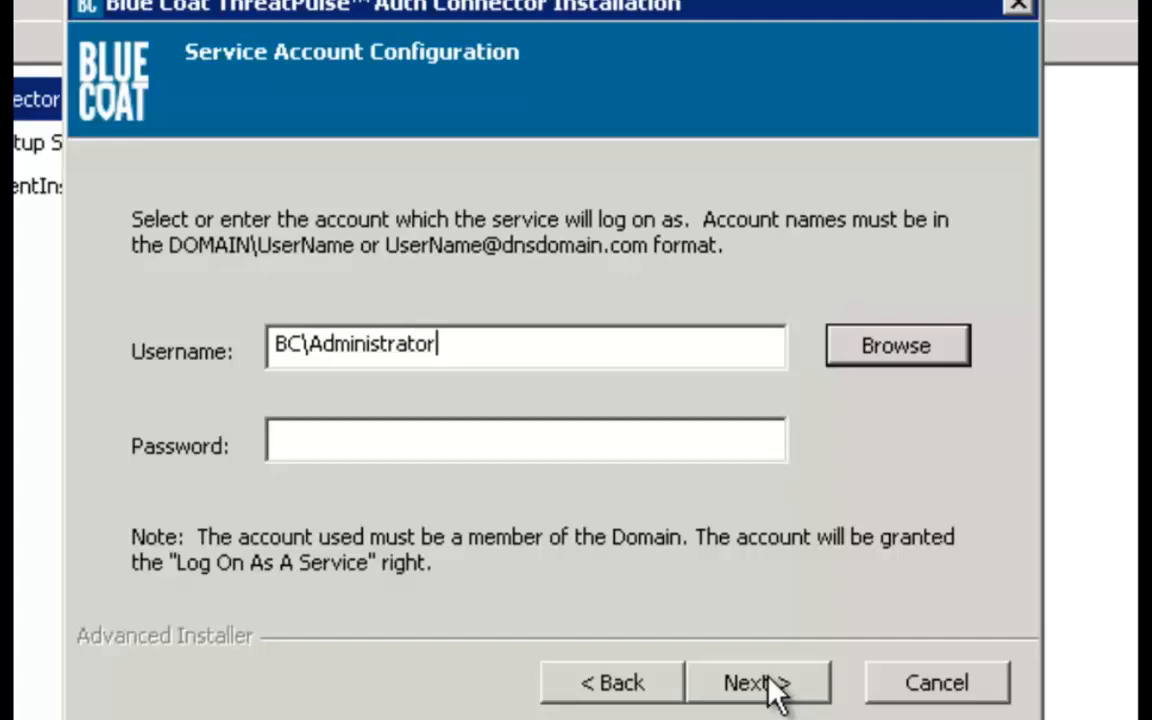
pyautogui.press('Tab')
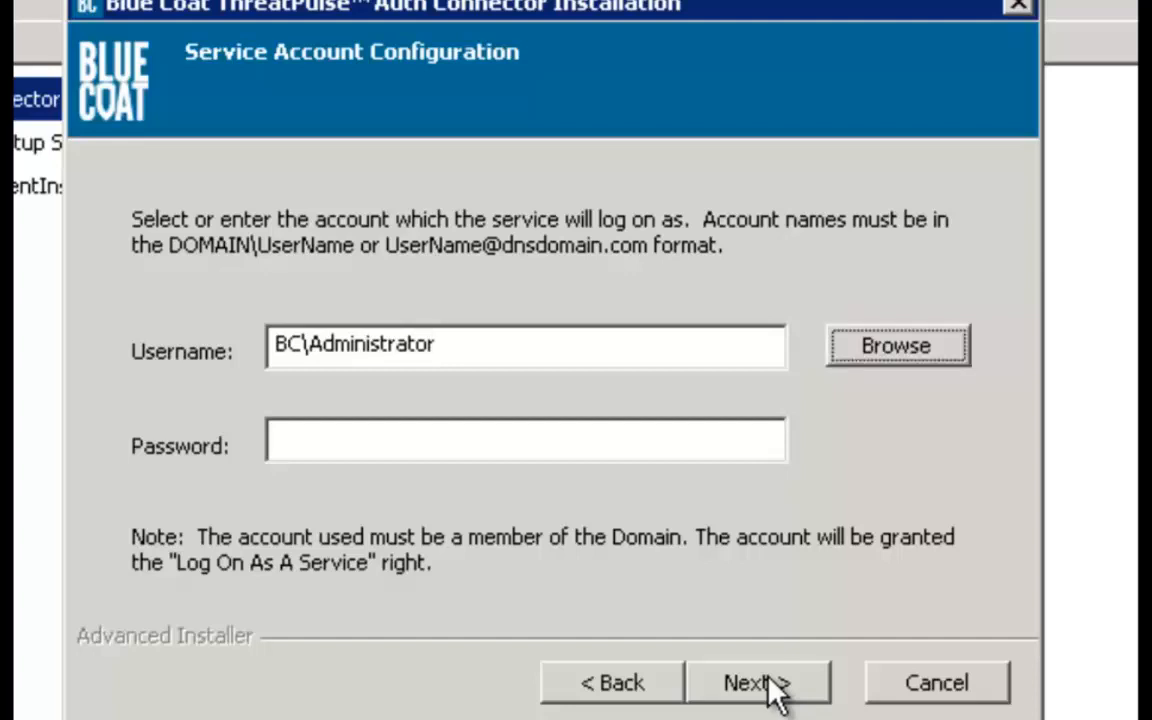
pyautogui.click(692, 440)
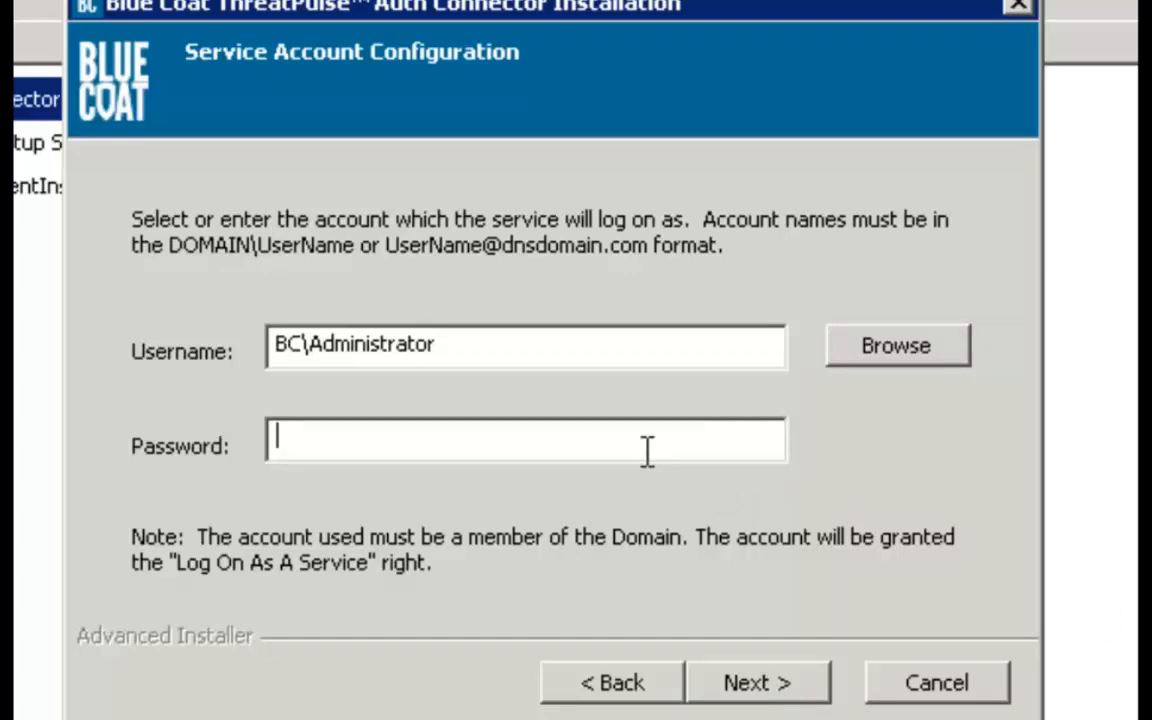
pyautogui.write('•••••')
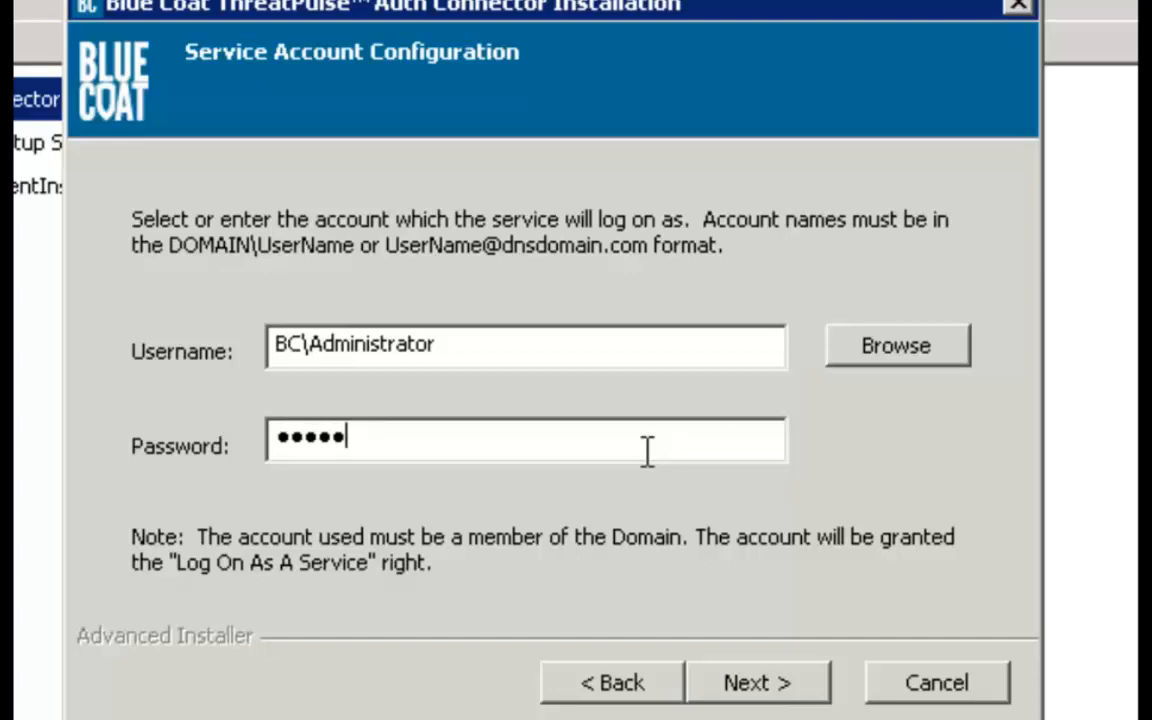
pyautogui.write('••••')
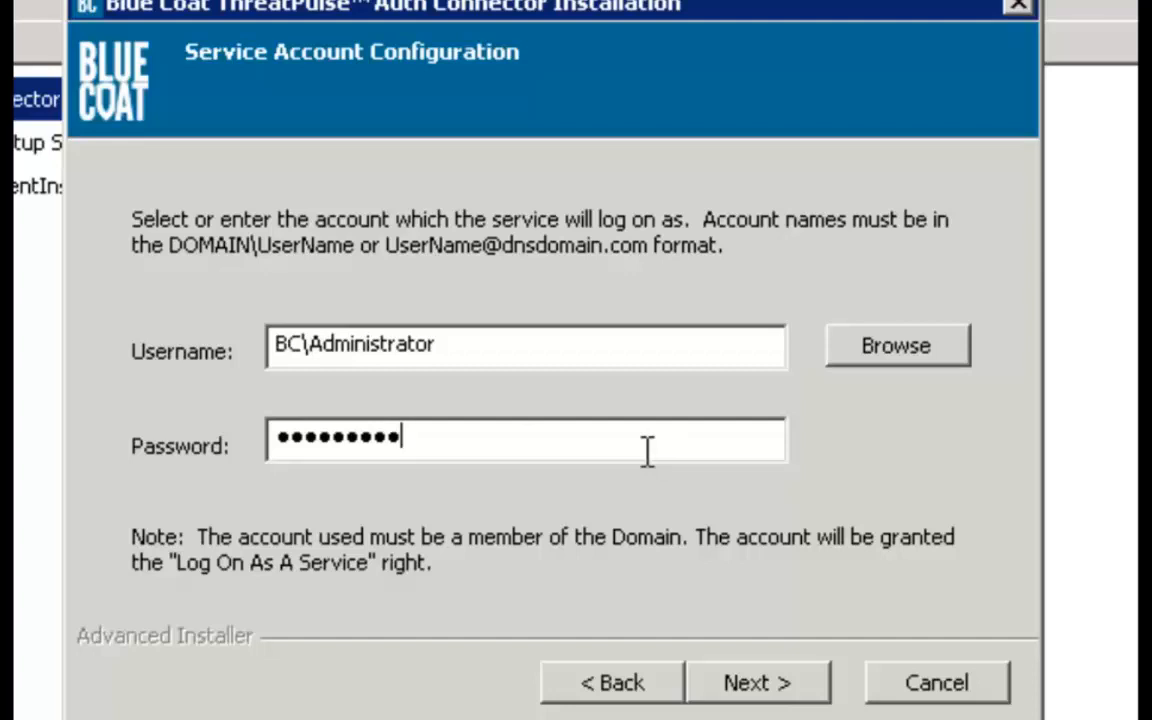
pyautogui.click(762, 682)
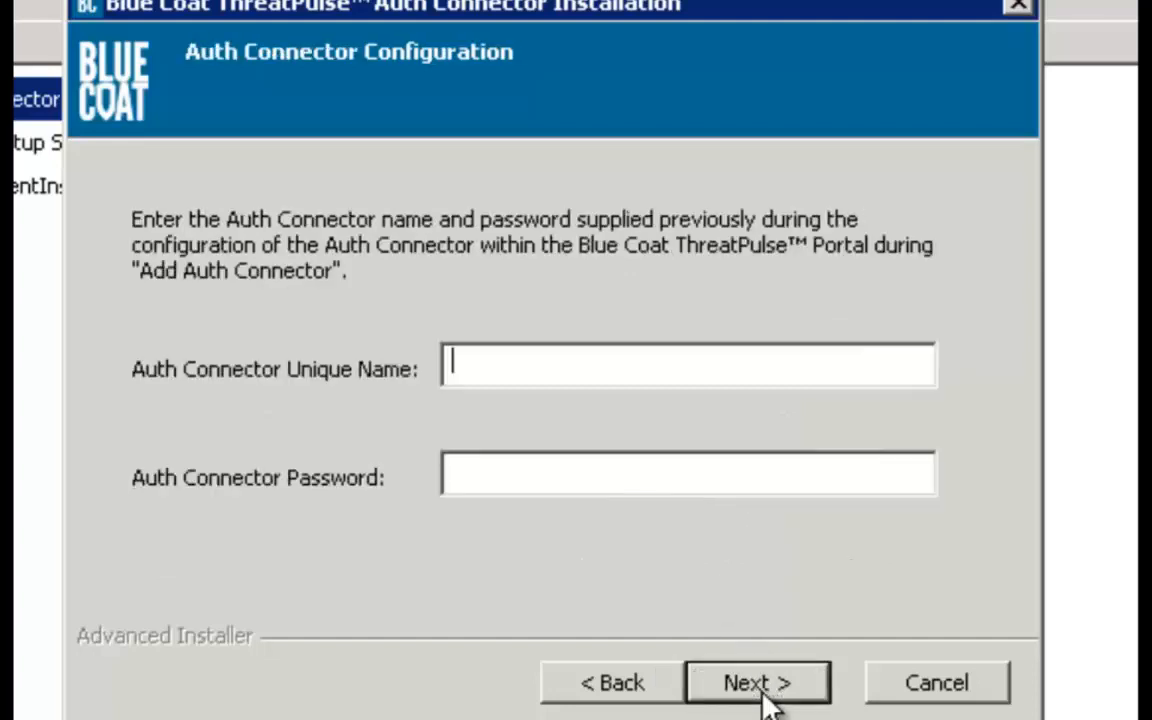
# Paste the Cloud_Training unique name and enter the connector password.
pyautogui.rightClick(521, 372)
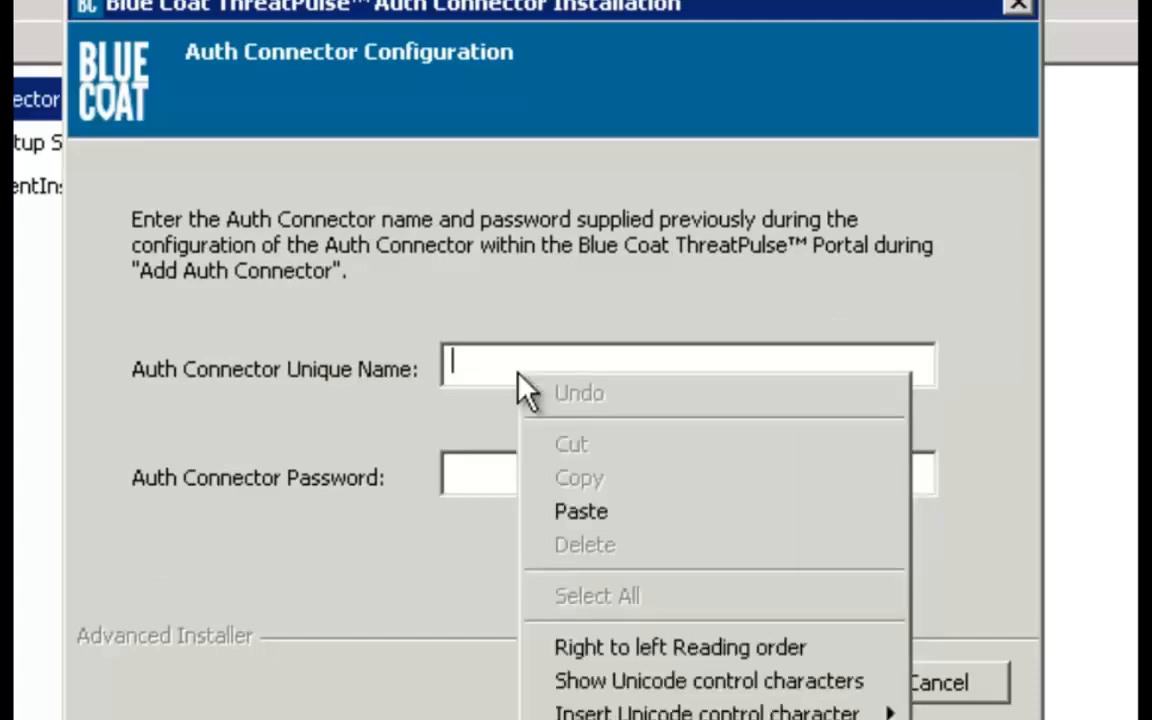
pyautogui.click(580, 512)
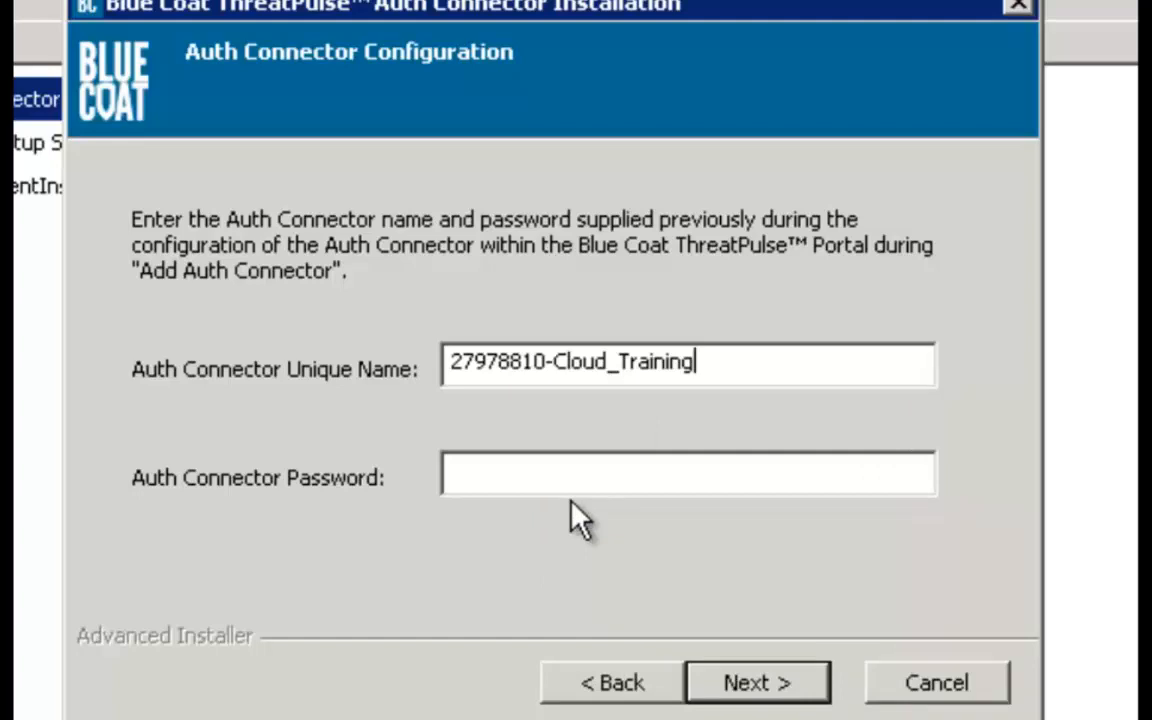
pyautogui.click(570, 488)
pyautogui.write('******')
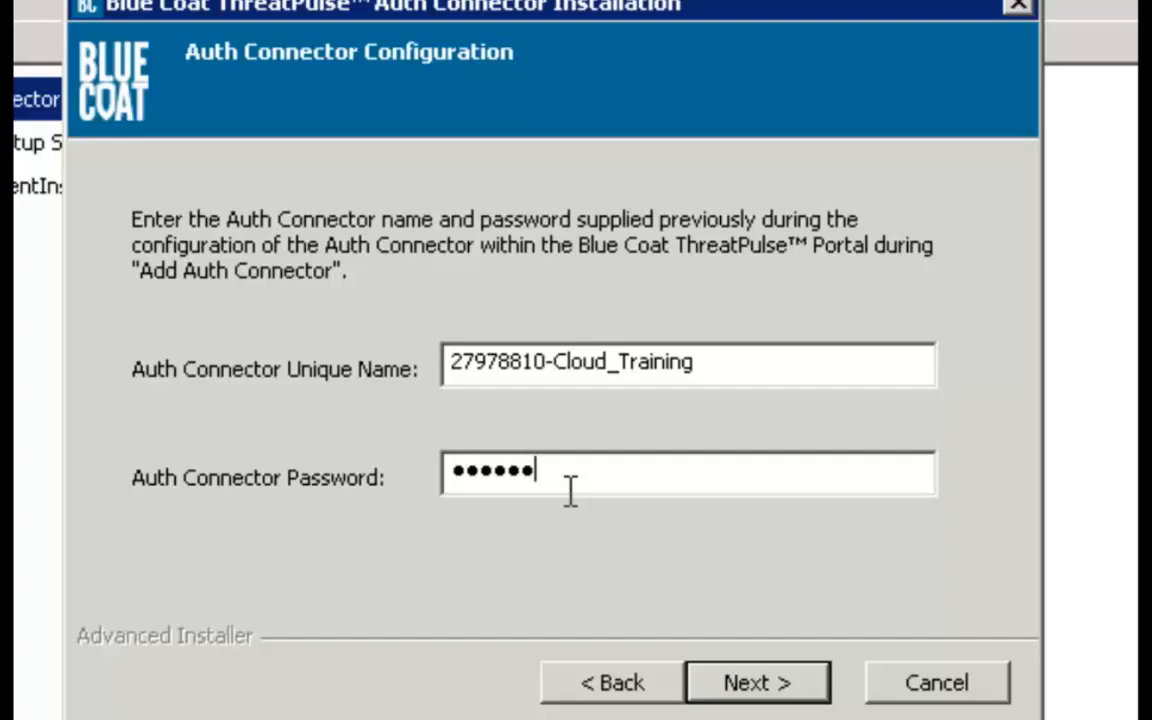
pyautogui.write('***')
pyautogui.click(790, 688)
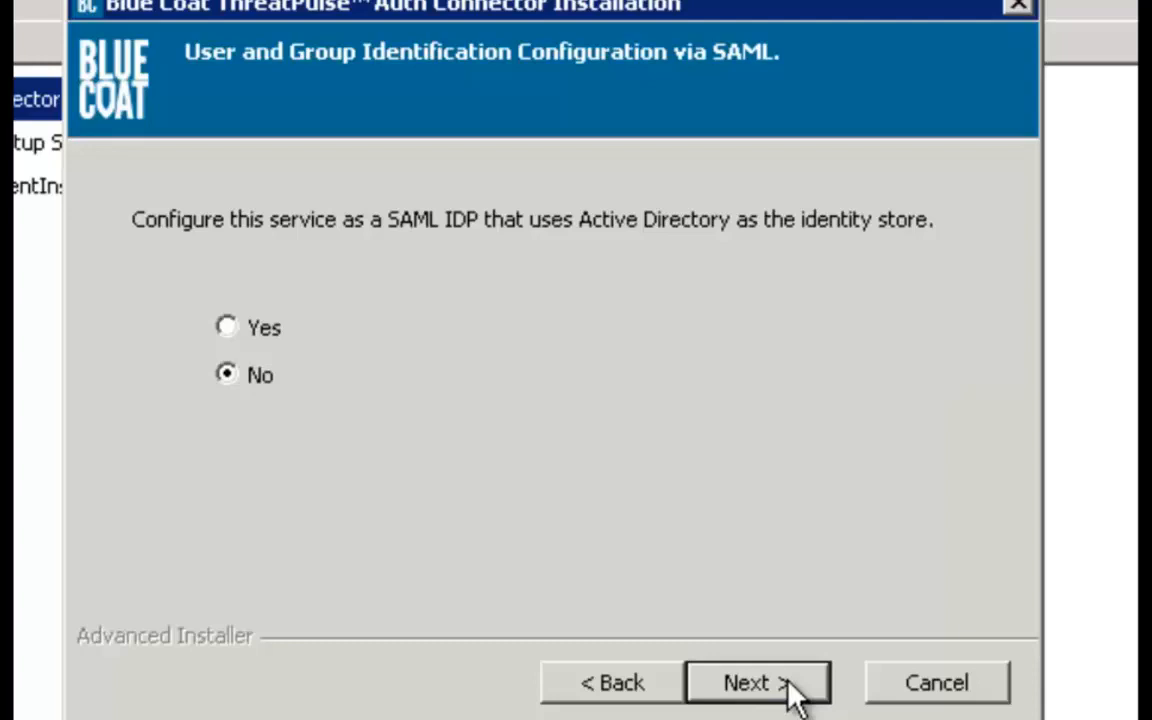
# Keep SAML at No, choose no Firewall/VPN access, install the connector, and finish.
pyautogui.click(792, 694)
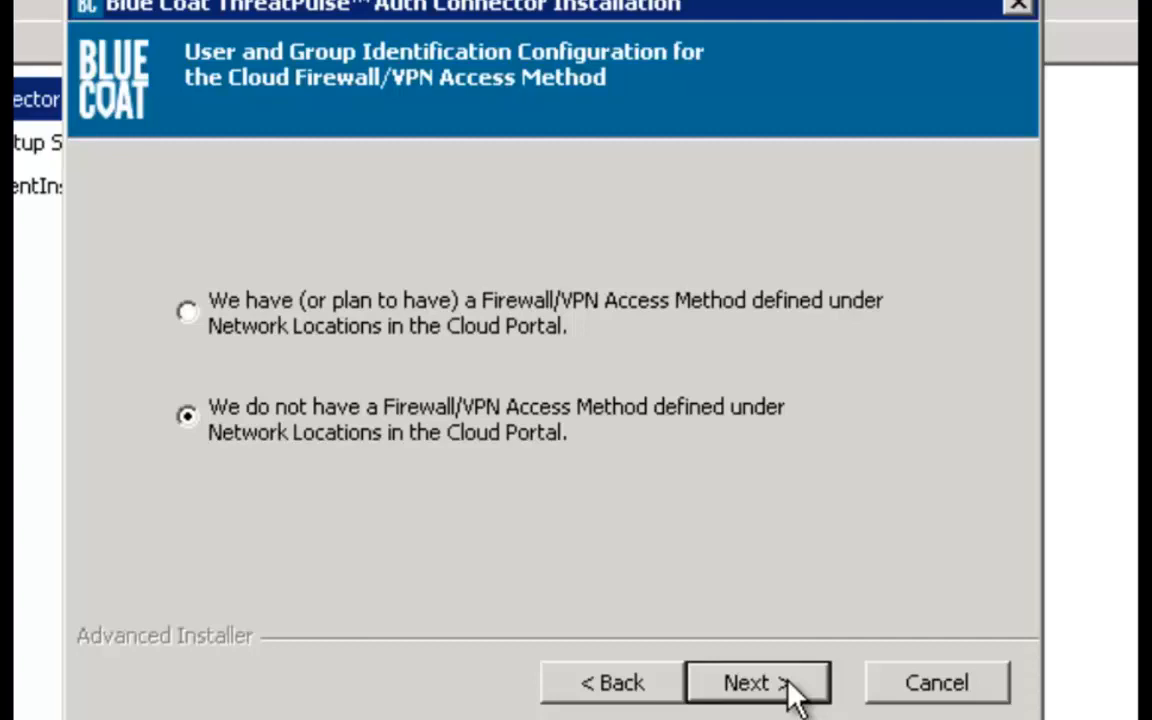
pyautogui.click(795, 694)
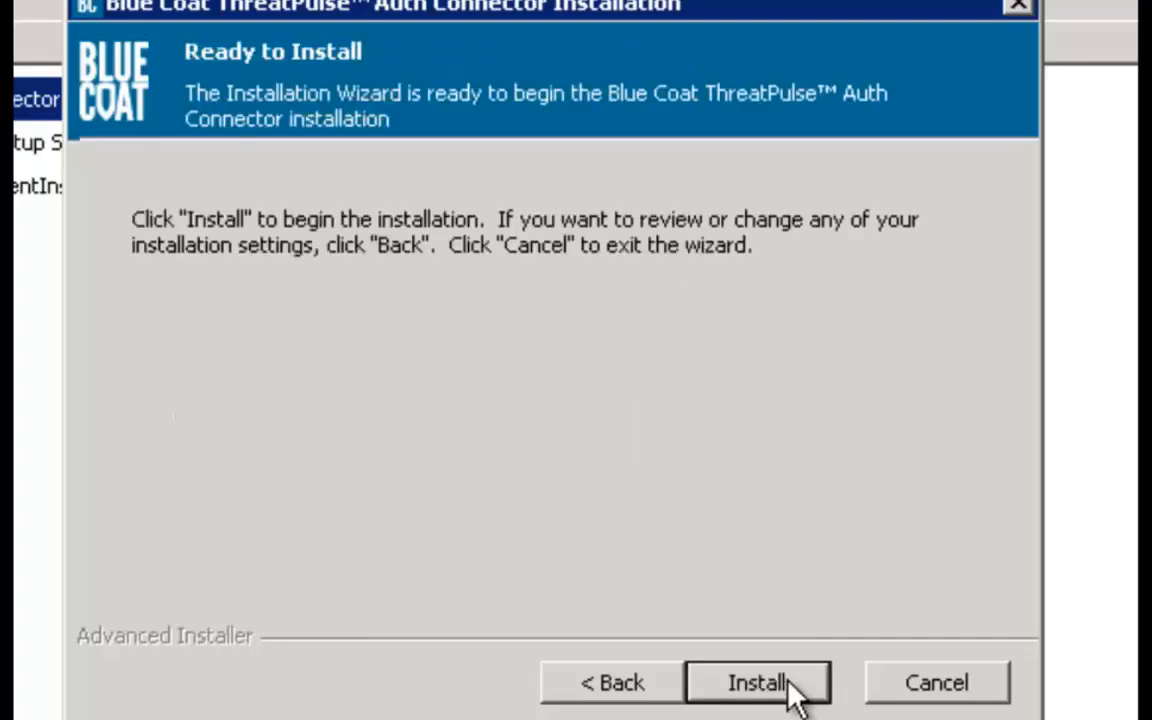
pyautogui.click(757, 683)
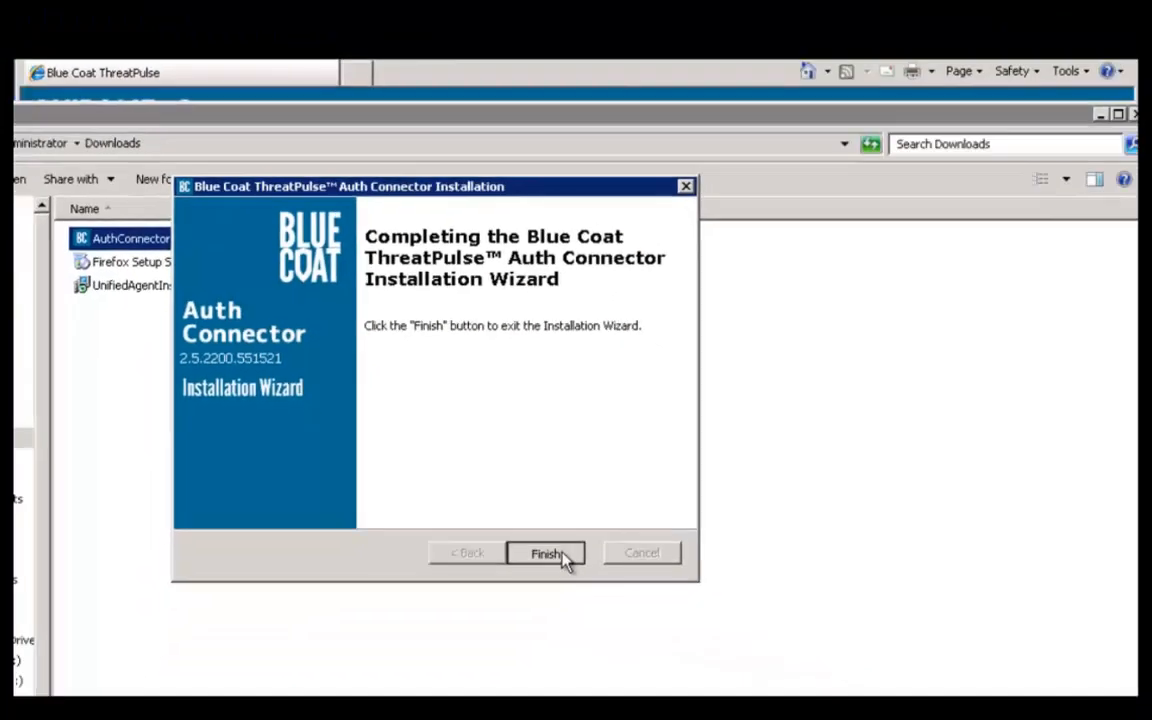
pyautogui.click(790, 684)
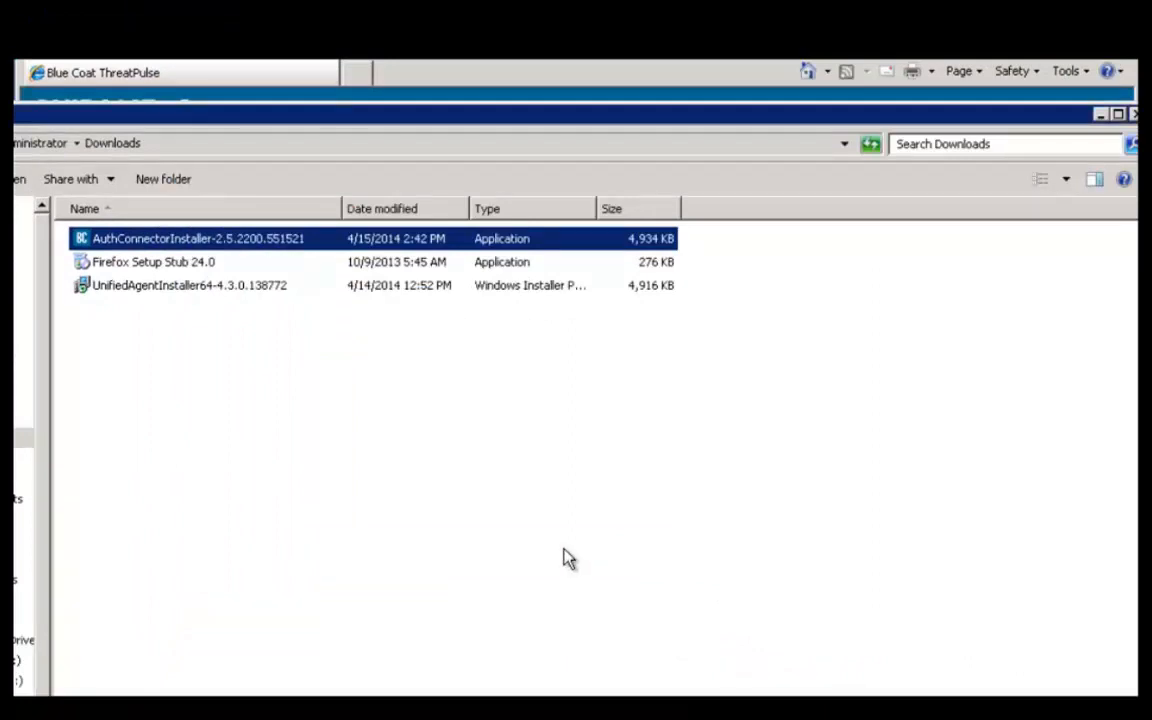
# Minimize Downloads, tick Enable Roaming Captive Portal for Cloud_Training, and scroll to Email Domains.
pyautogui.click(1100, 116)
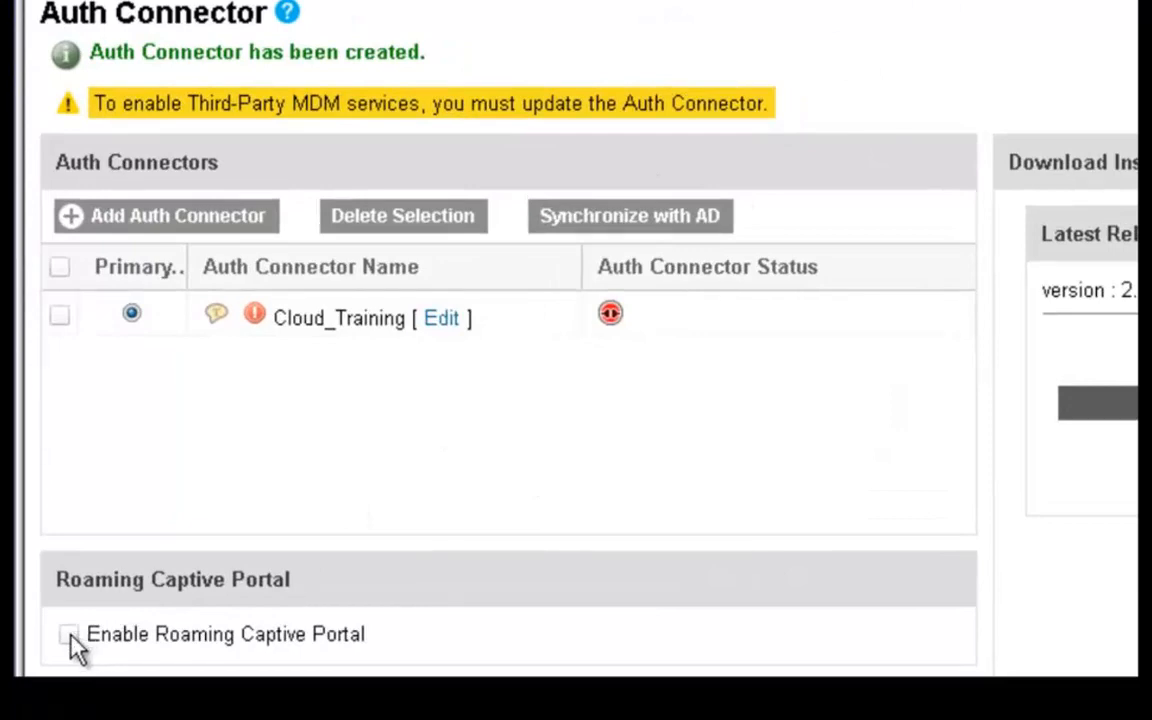
pyautogui.click(68, 636)
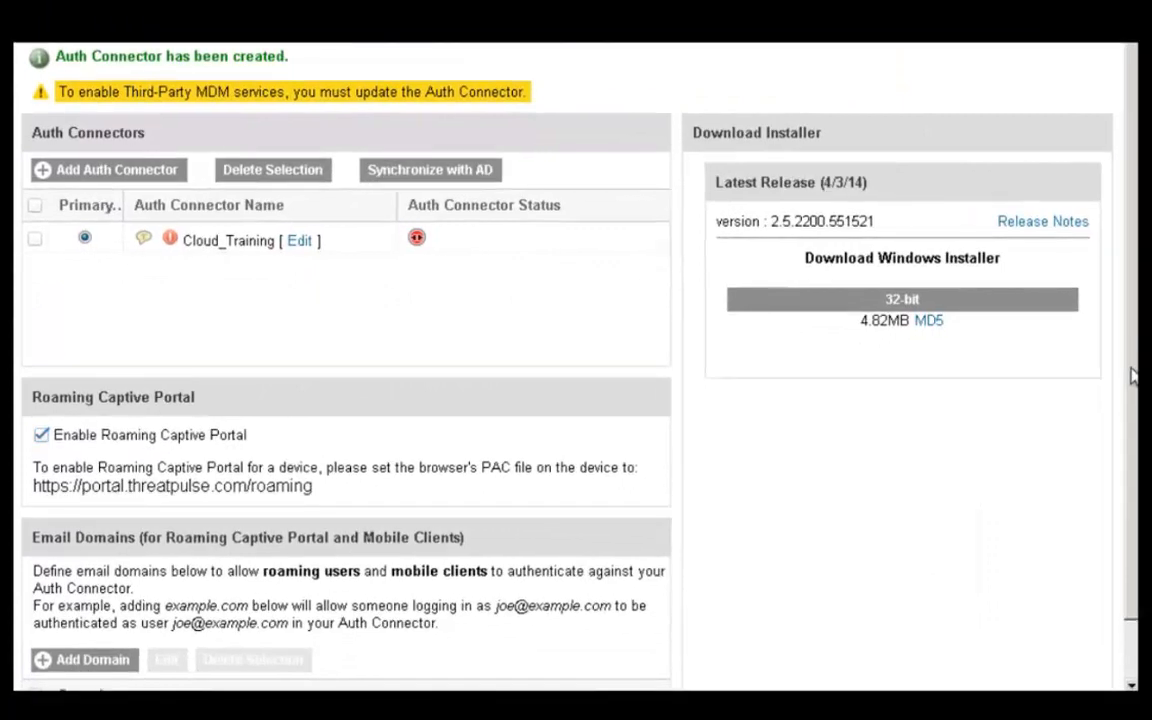
pyautogui.scroll(-1, 1131, 365)
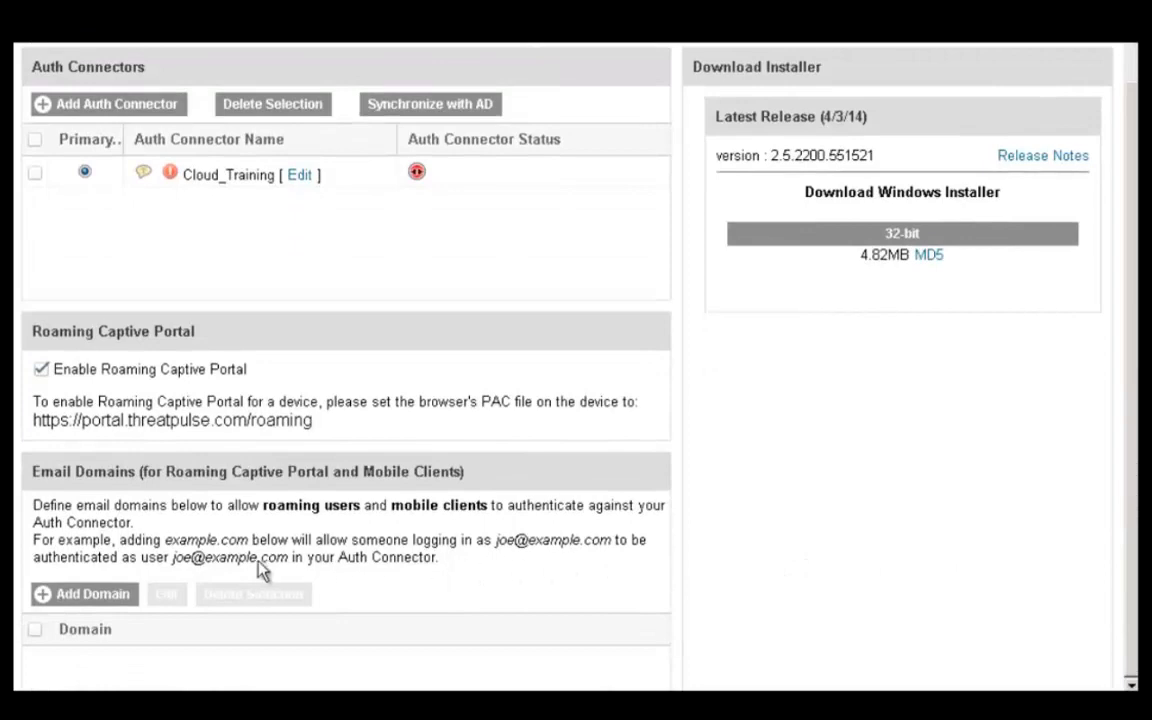
# Add noemail.com as a new email domain.
pyautogui.click(100, 597)
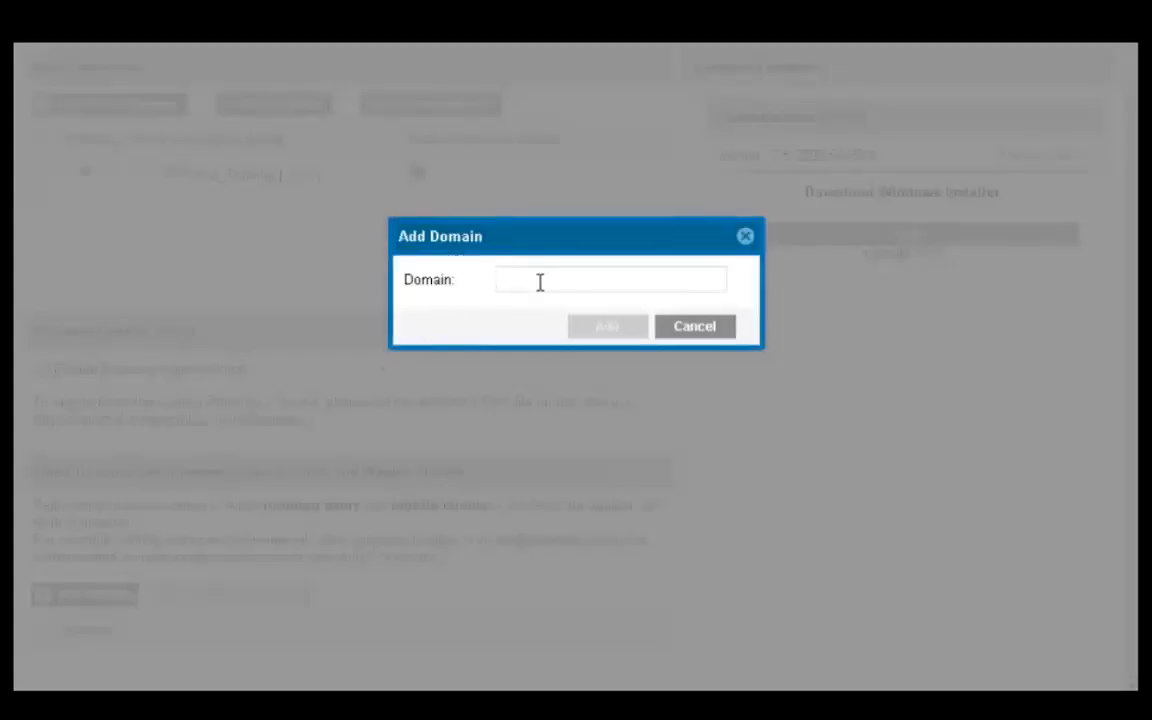
pyautogui.click(539, 282)
pyautogui.write('noemail')
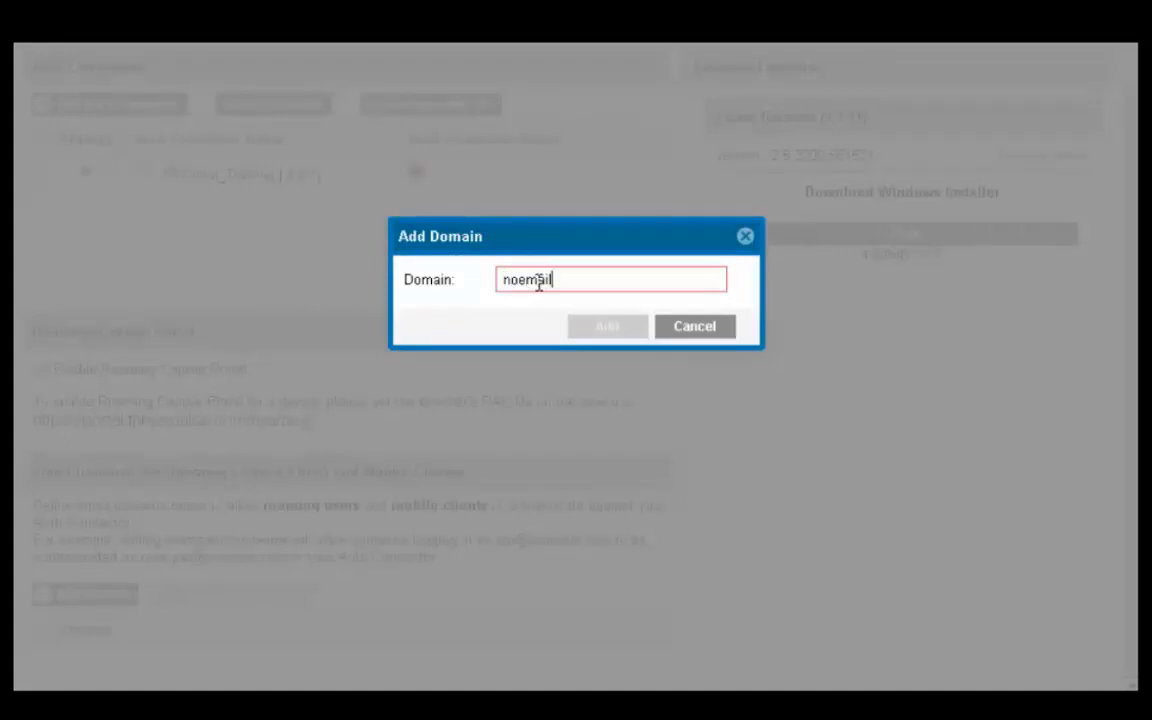
pyautogui.write('.com')
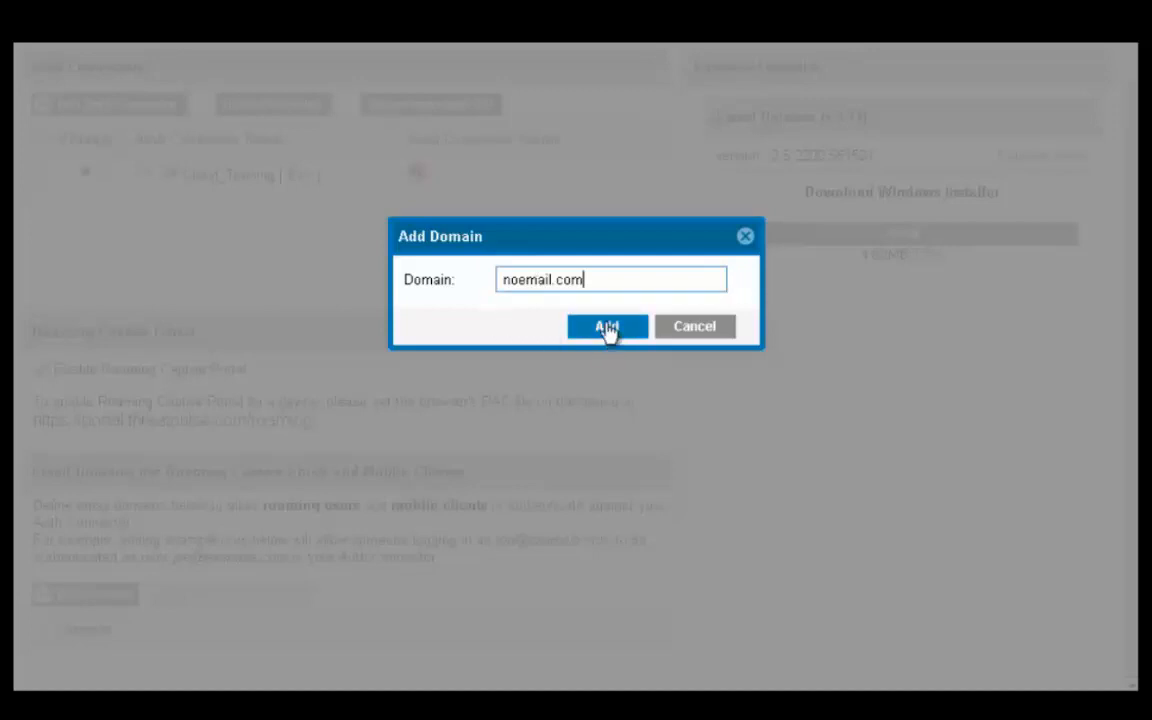
pyautogui.click(607, 327)
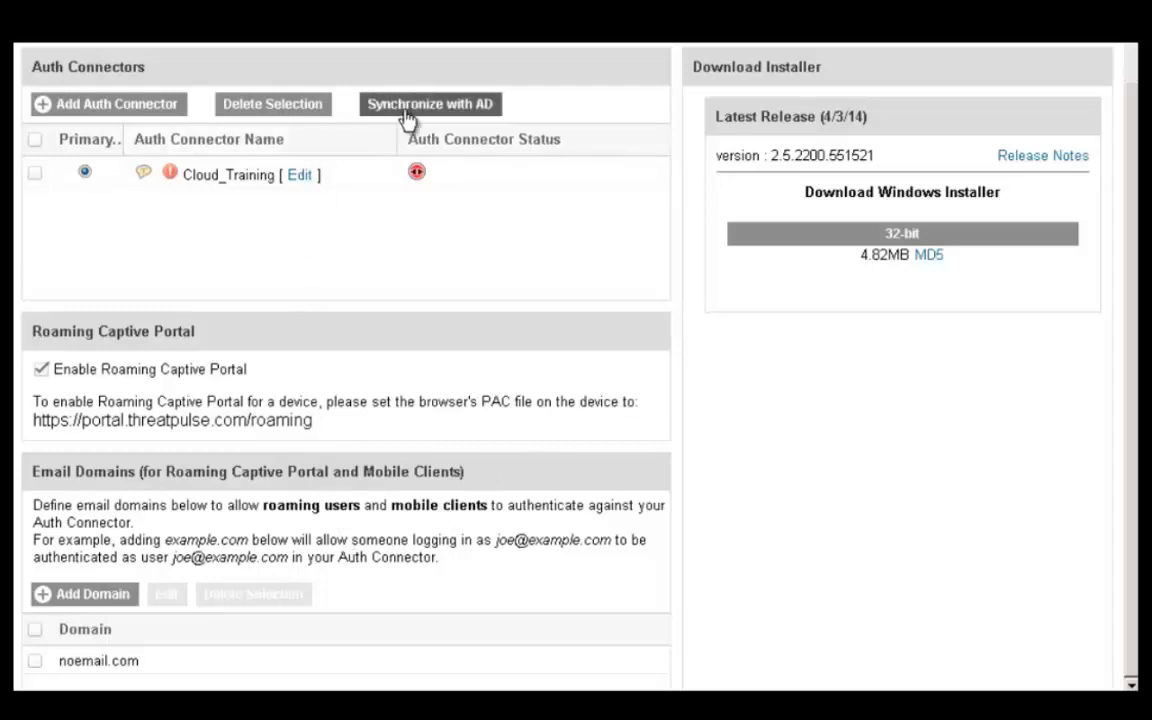
# Synchronize the Cloud_Training connector with AD, then edit and resave it.
pyautogui.click(35, 175)
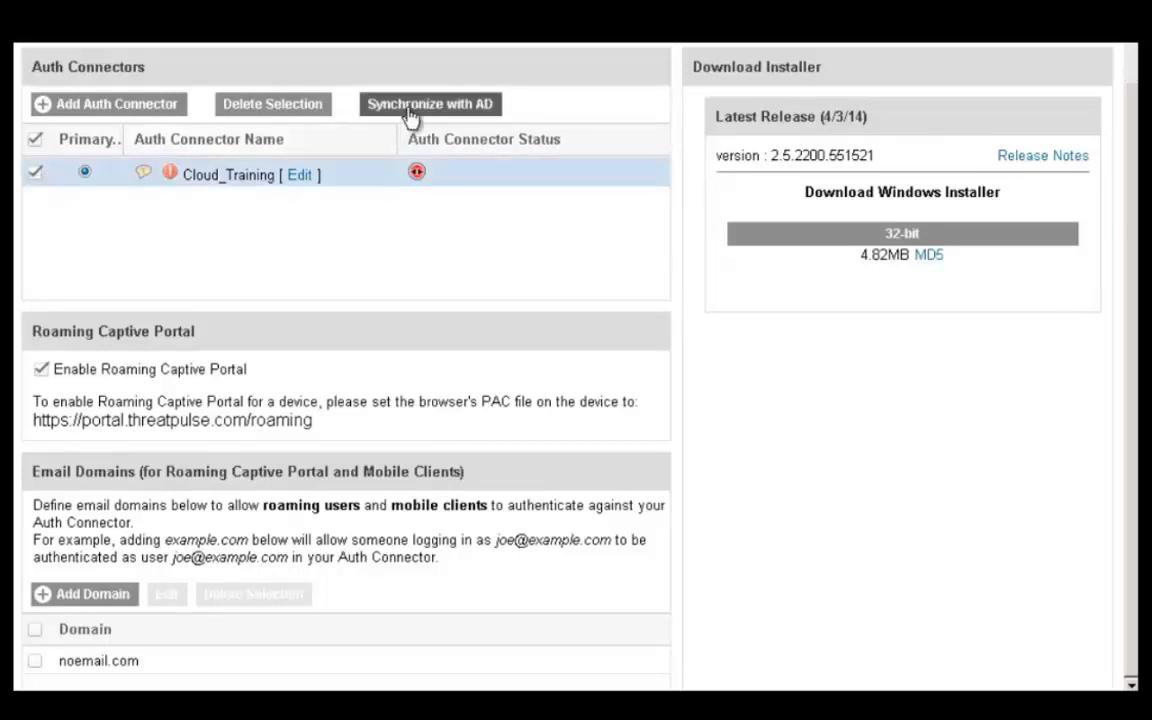
pyautogui.moveTo(420, 174)
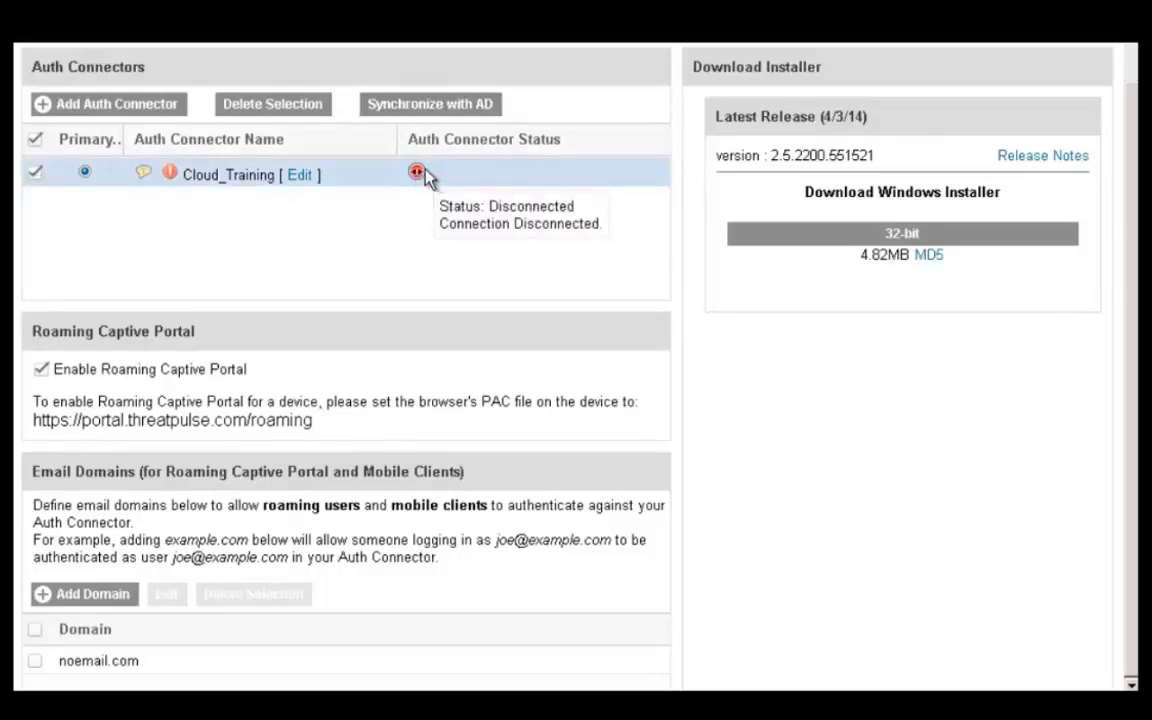
pyautogui.click(426, 107)
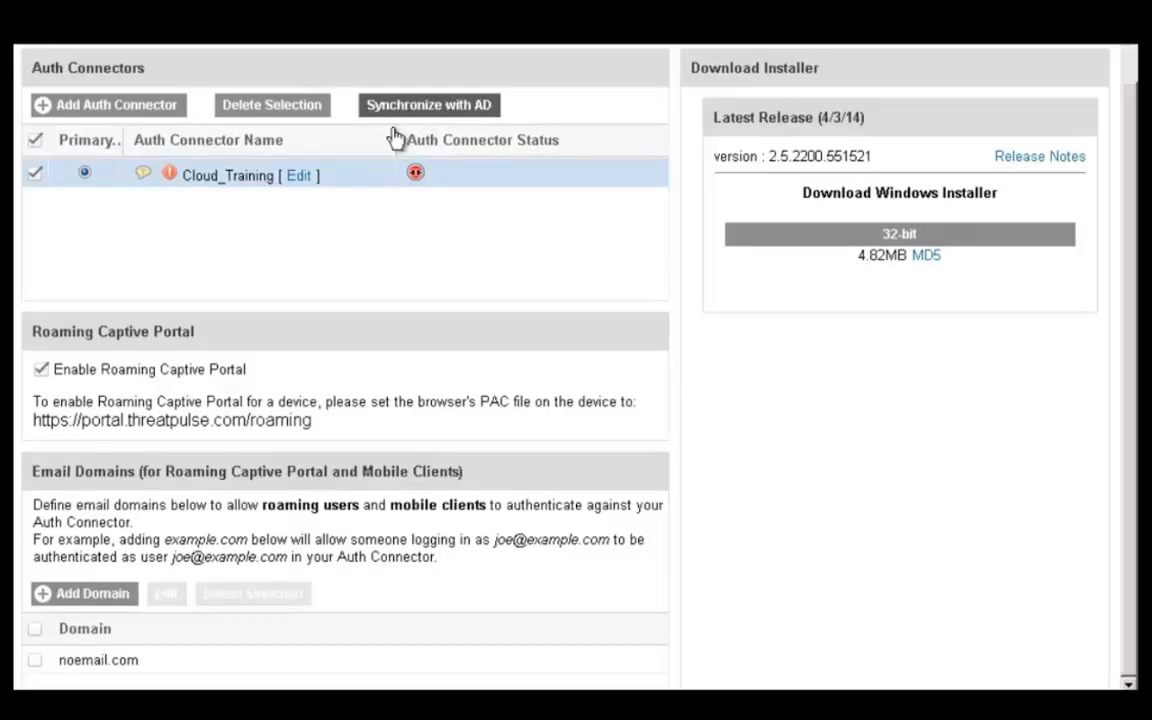
pyautogui.click(301, 178)
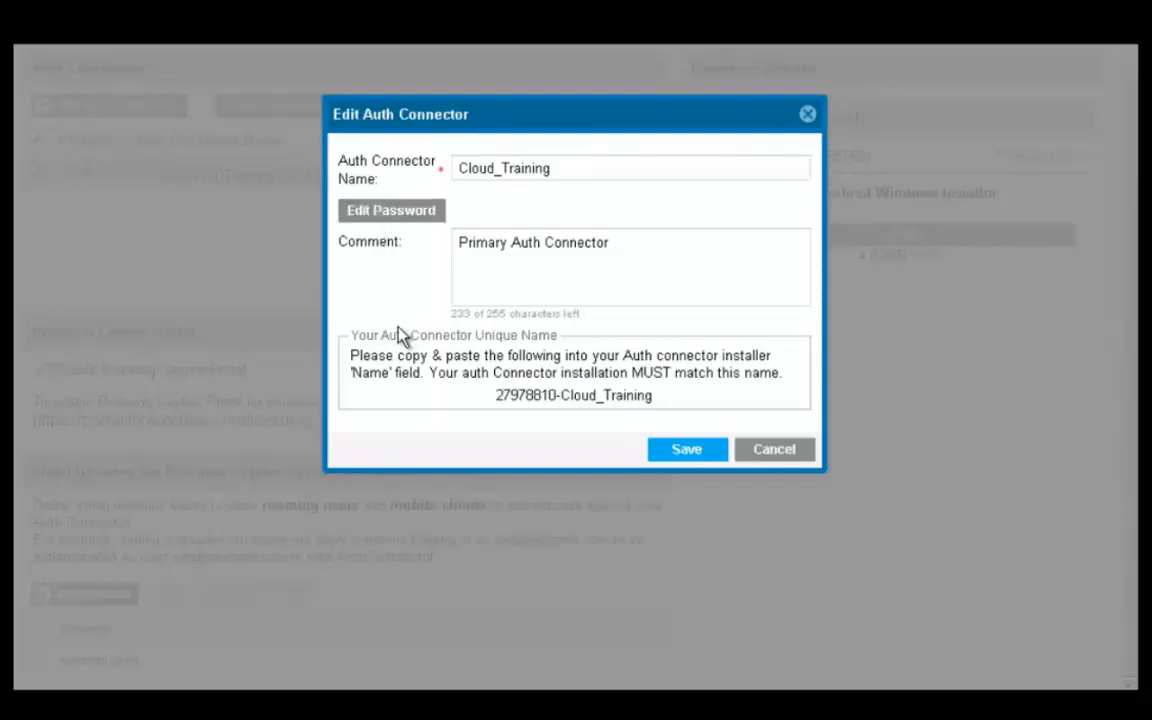
pyautogui.click(683, 457)
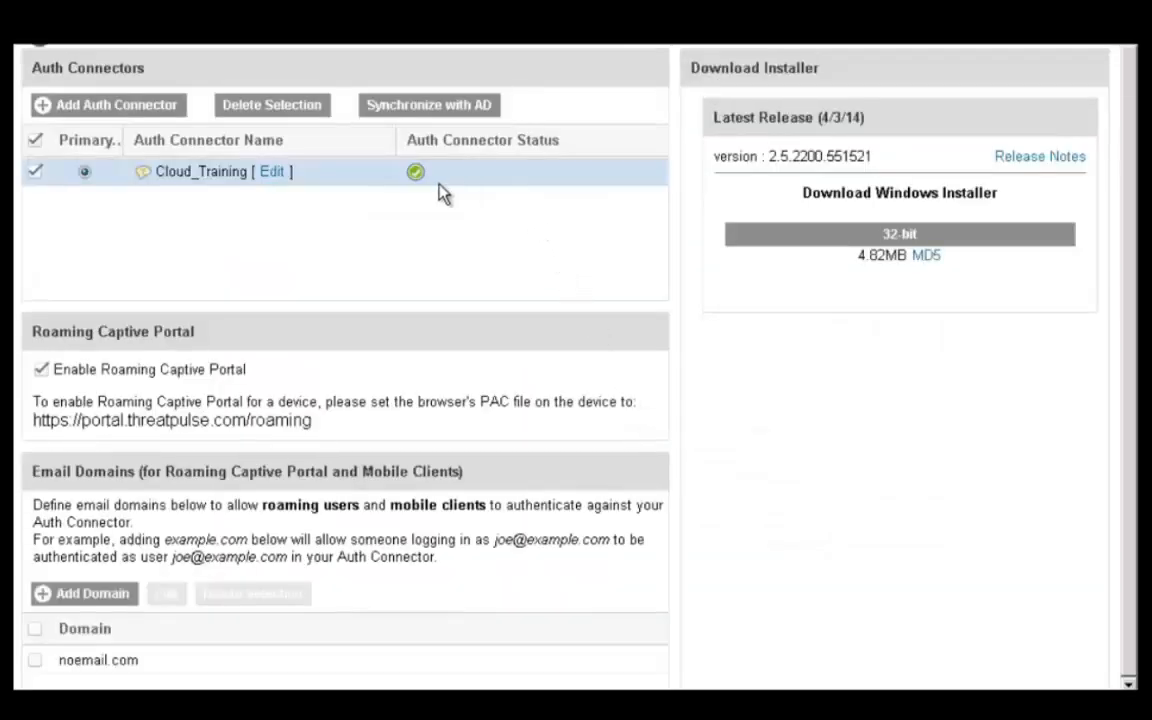
pyautogui.moveTo(417, 177)
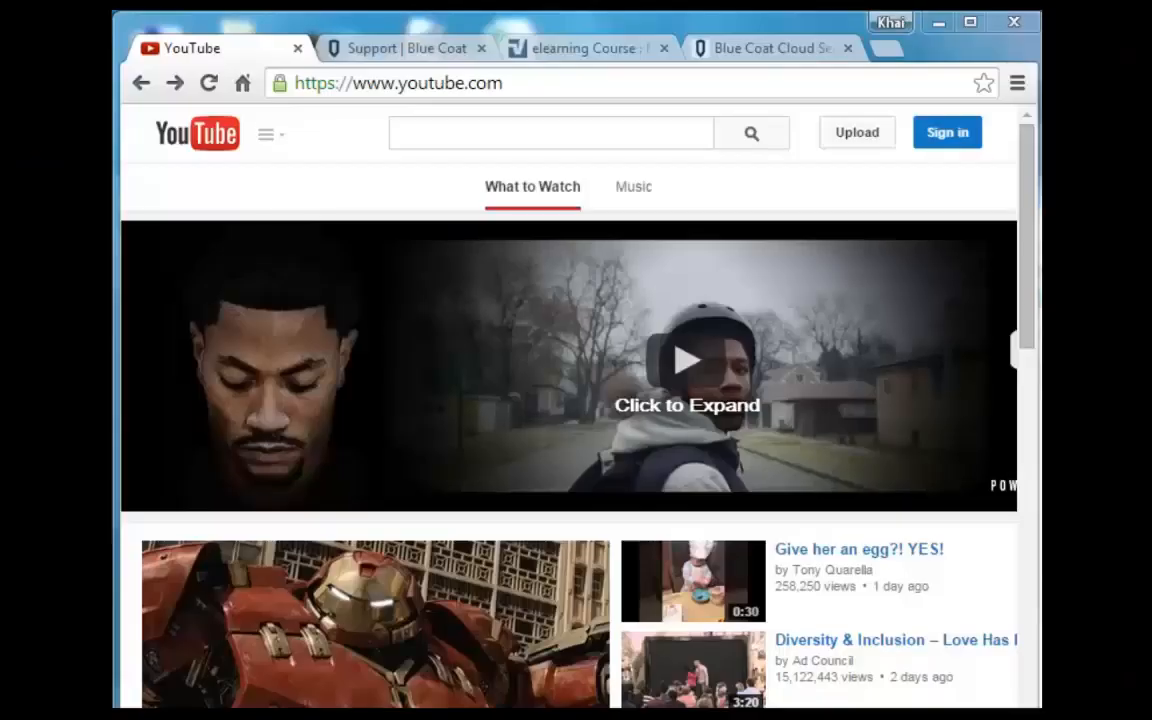
# Search YouTube channels for 'Blue Coat' and open the Blue Coat channel.
pyautogui.click(278, 142)
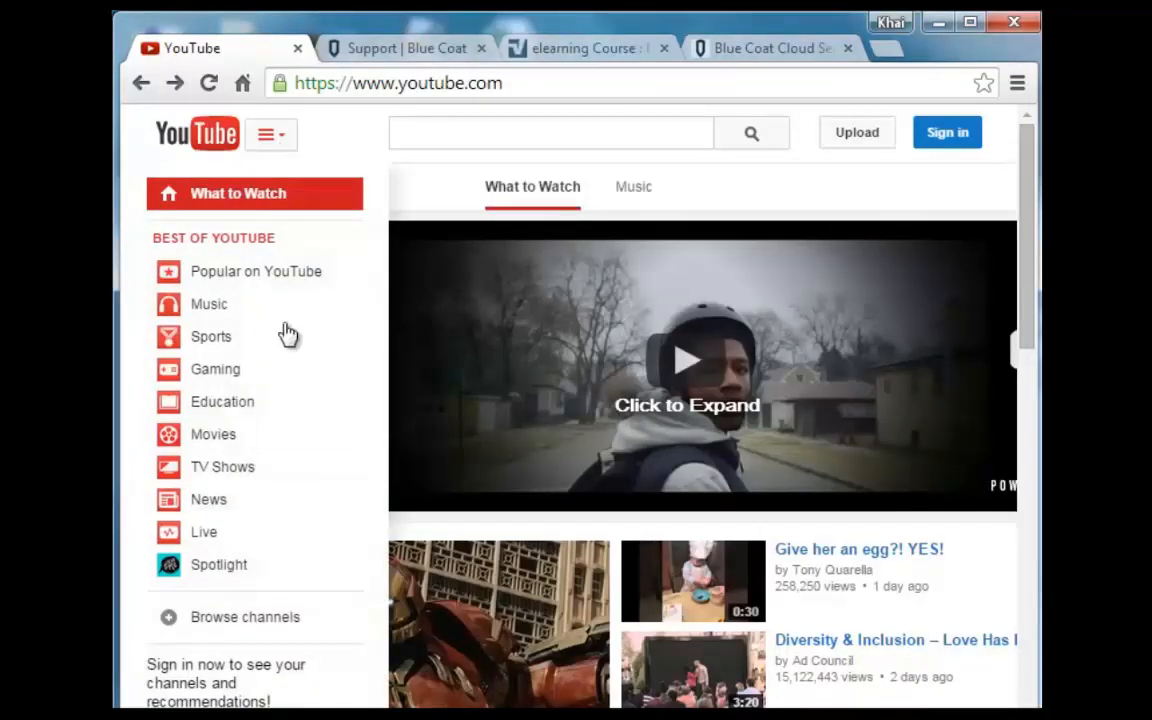
pyautogui.click(290, 626)
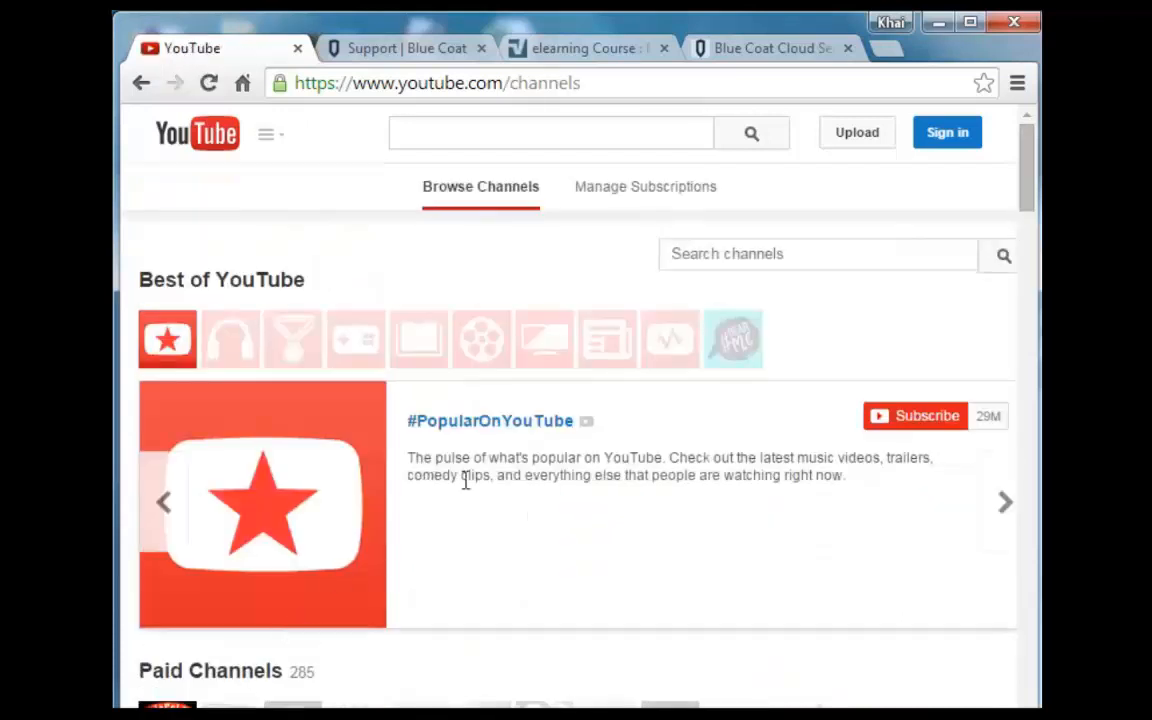
pyautogui.click(764, 250)
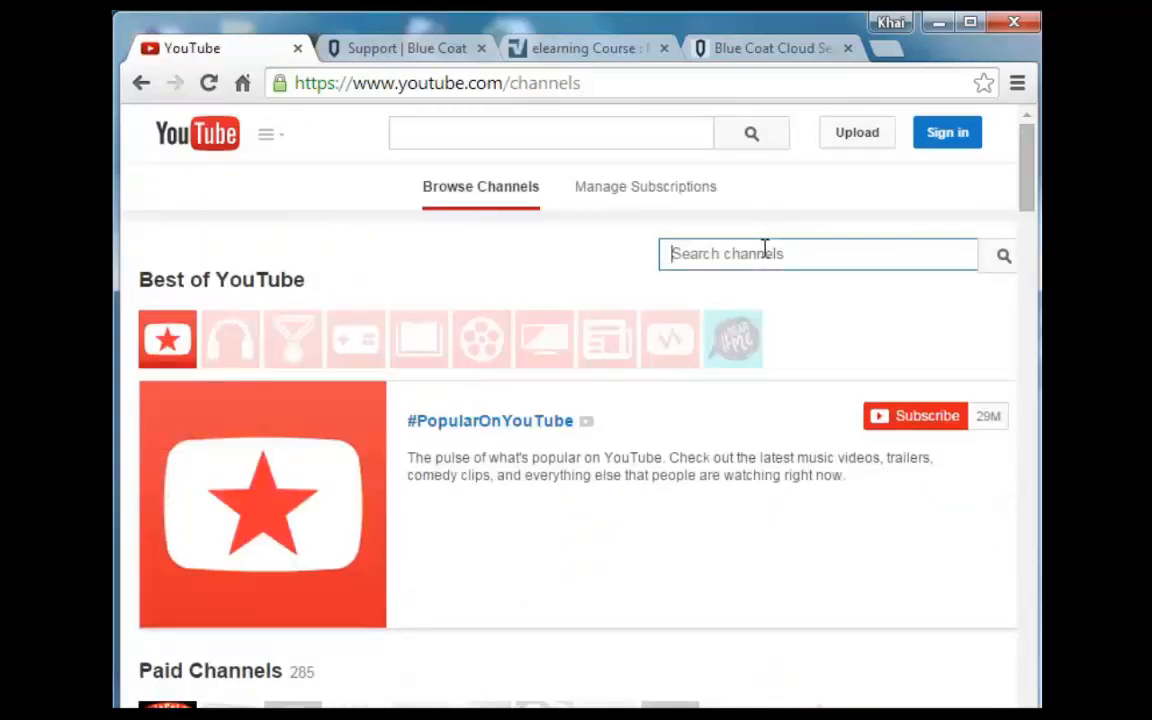
pyautogui.write('Blue Coat')
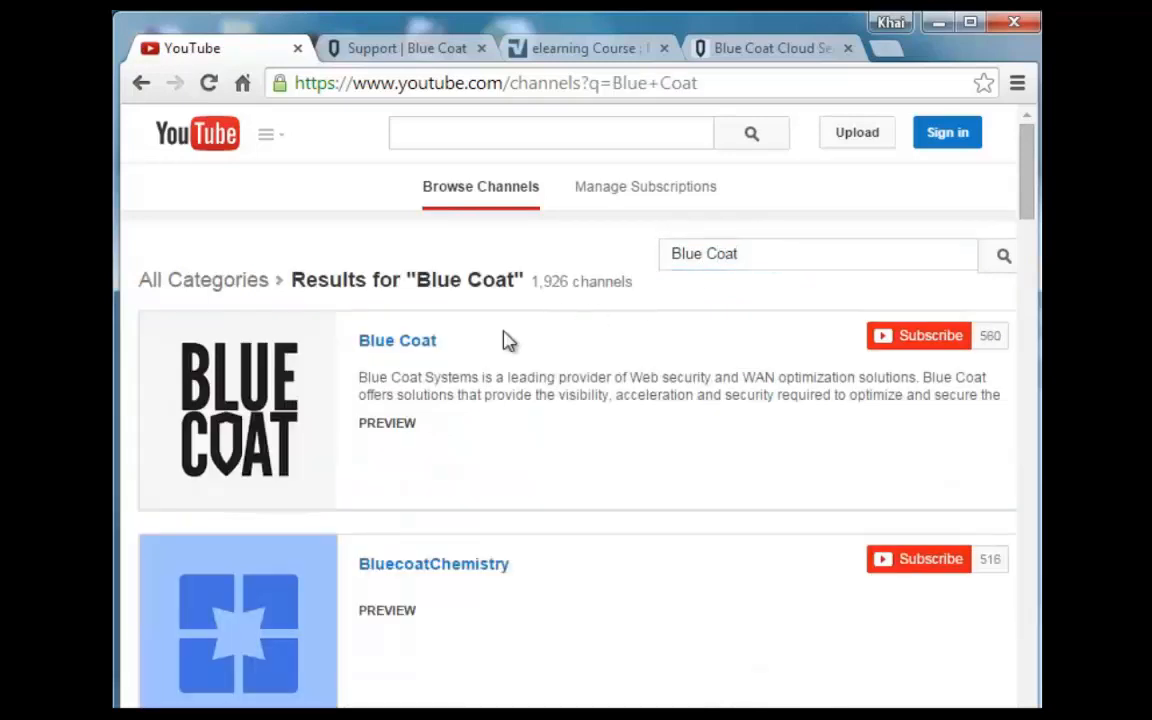
pyautogui.click(378, 351)
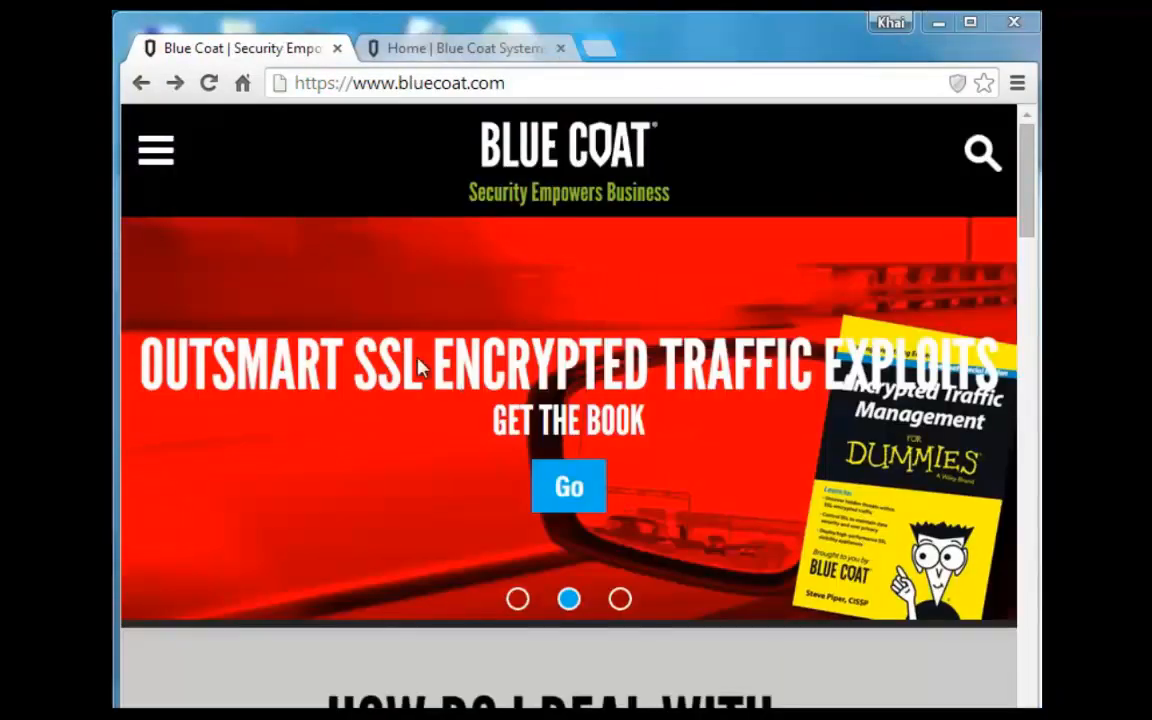
# Go to the Blue Coat Support page and open the BlueTouch Online portal.
pyautogui.click(155, 158)
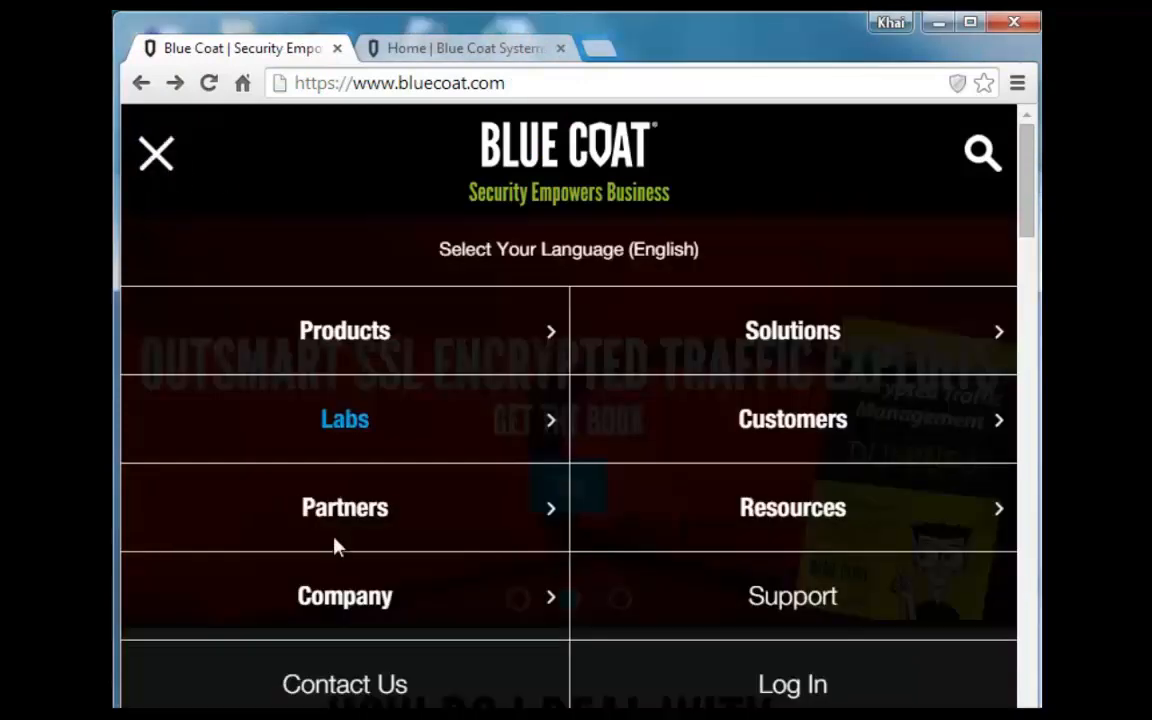
pyautogui.click(722, 610)
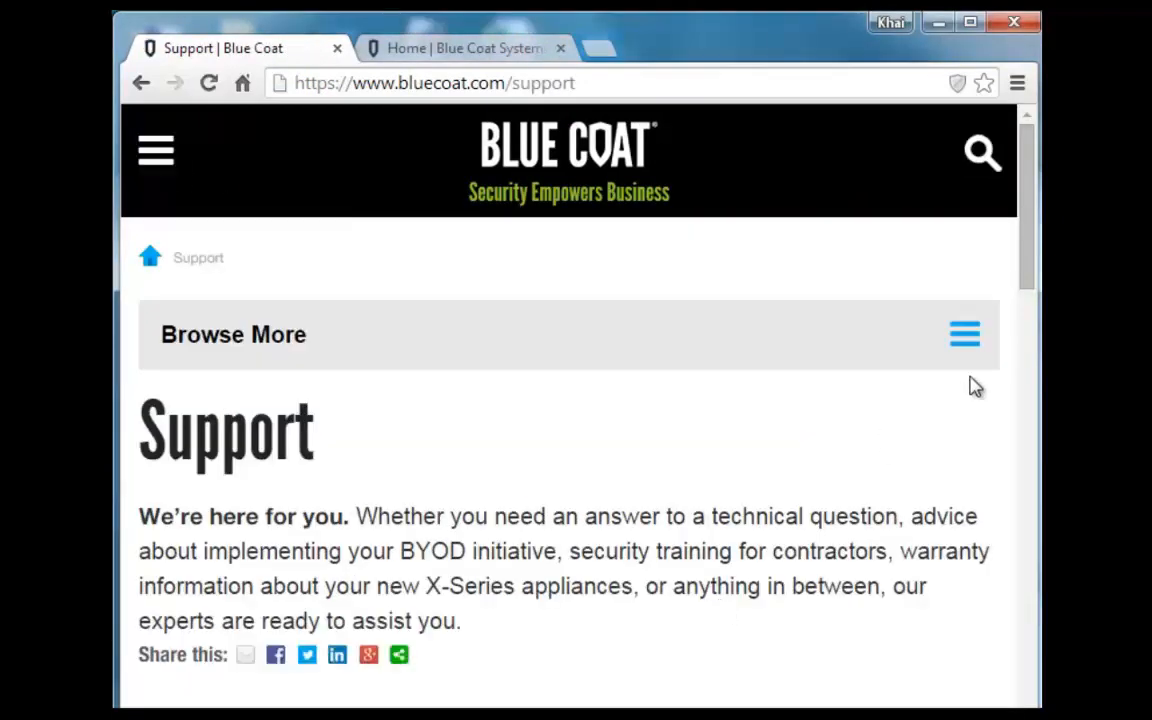
pyautogui.moveTo(1028, 270); pyautogui.dragTo(1026, 424)
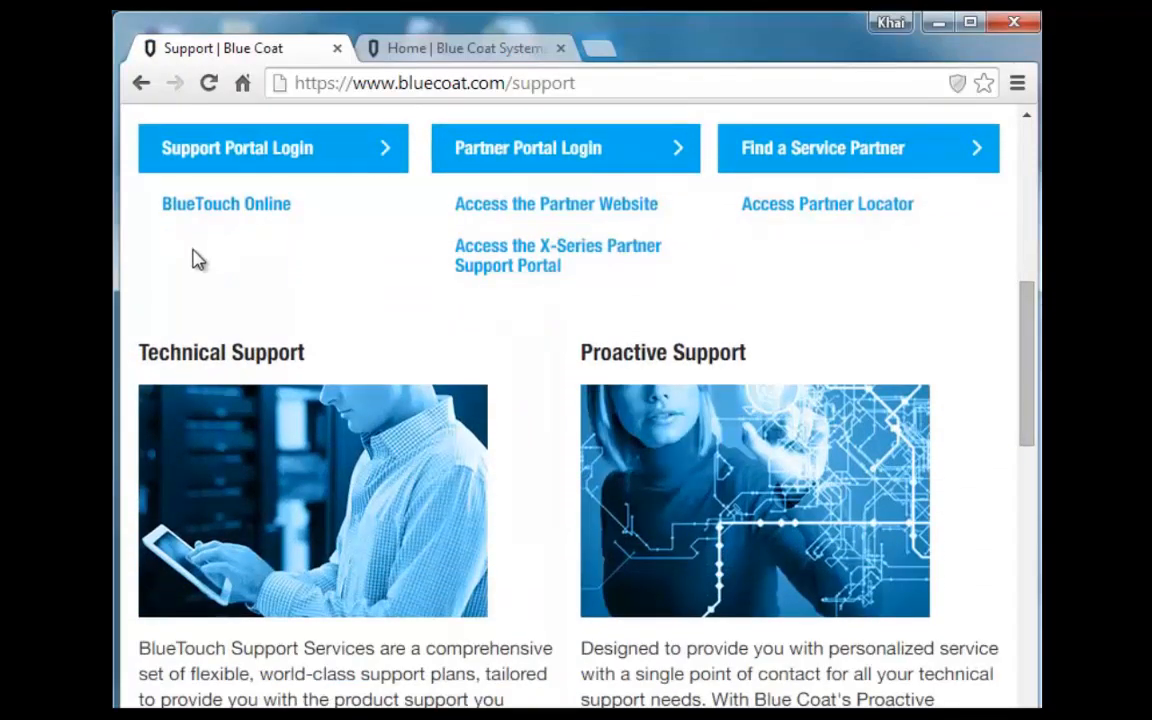
pyautogui.click(220, 206)
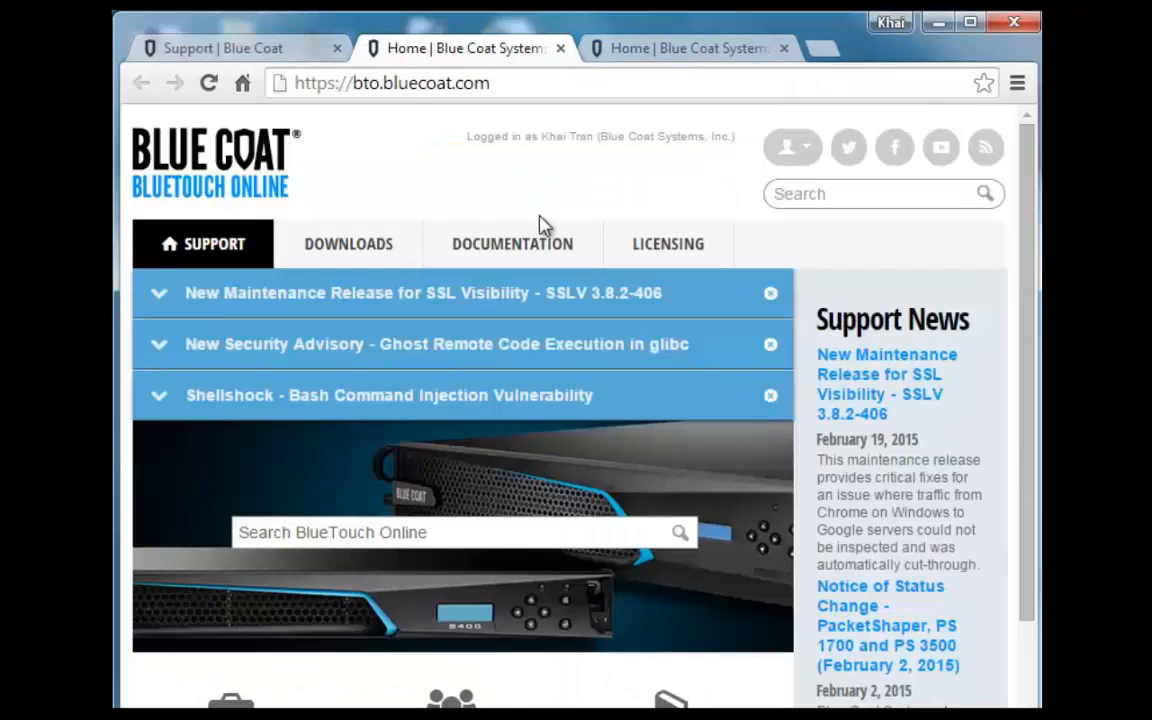
# Start the Introduction to the CAS S400 training video, then return to BlueTouch Online's home tab.
pyautogui.moveTo(1027, 233); pyautogui.dragTo(1015, 567)
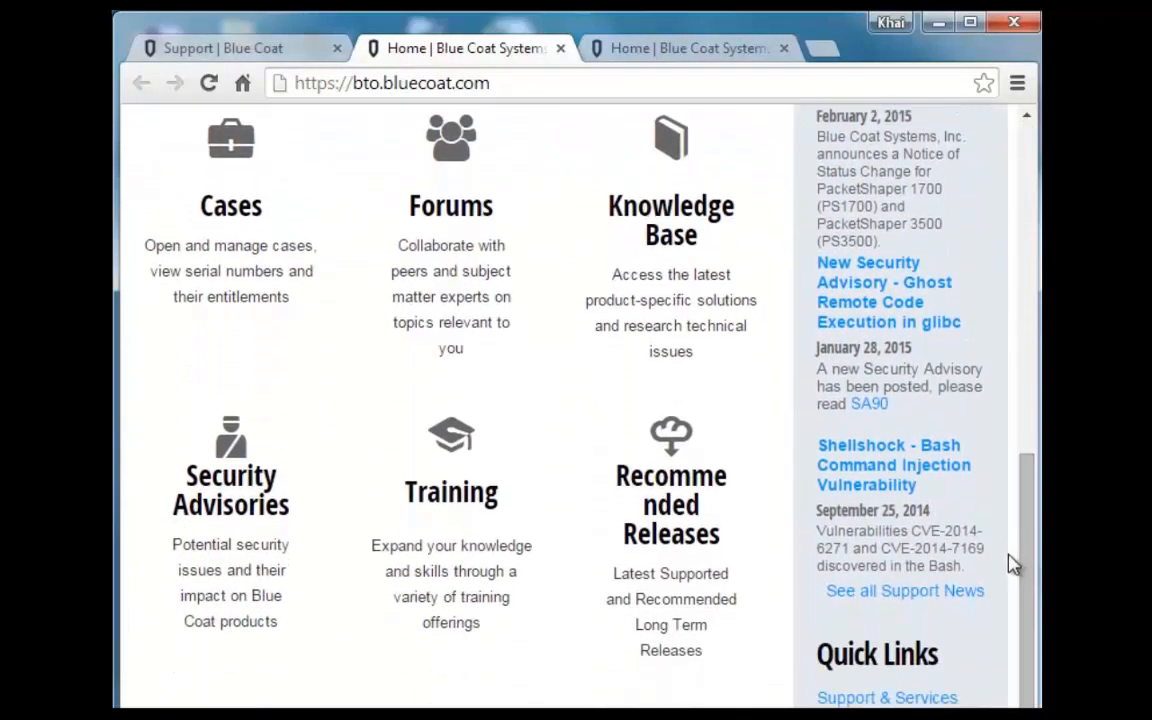
pyautogui.click(463, 505)
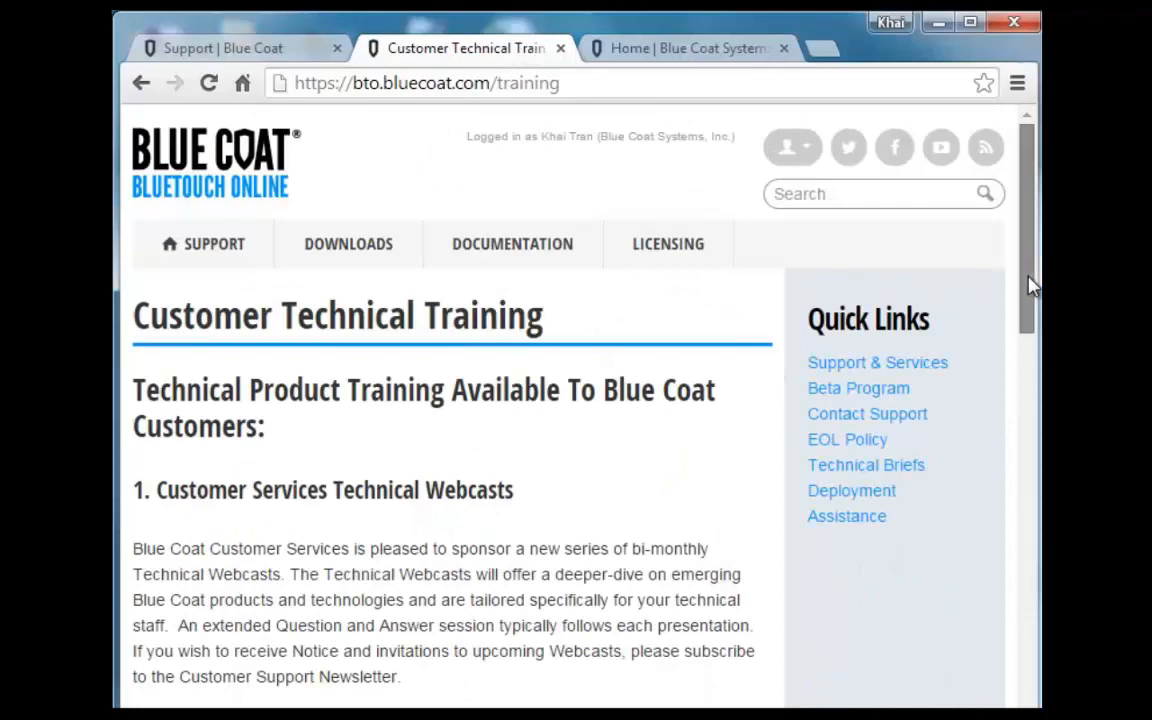
pyautogui.moveTo(1028, 283); pyautogui.dragTo(1027, 523)
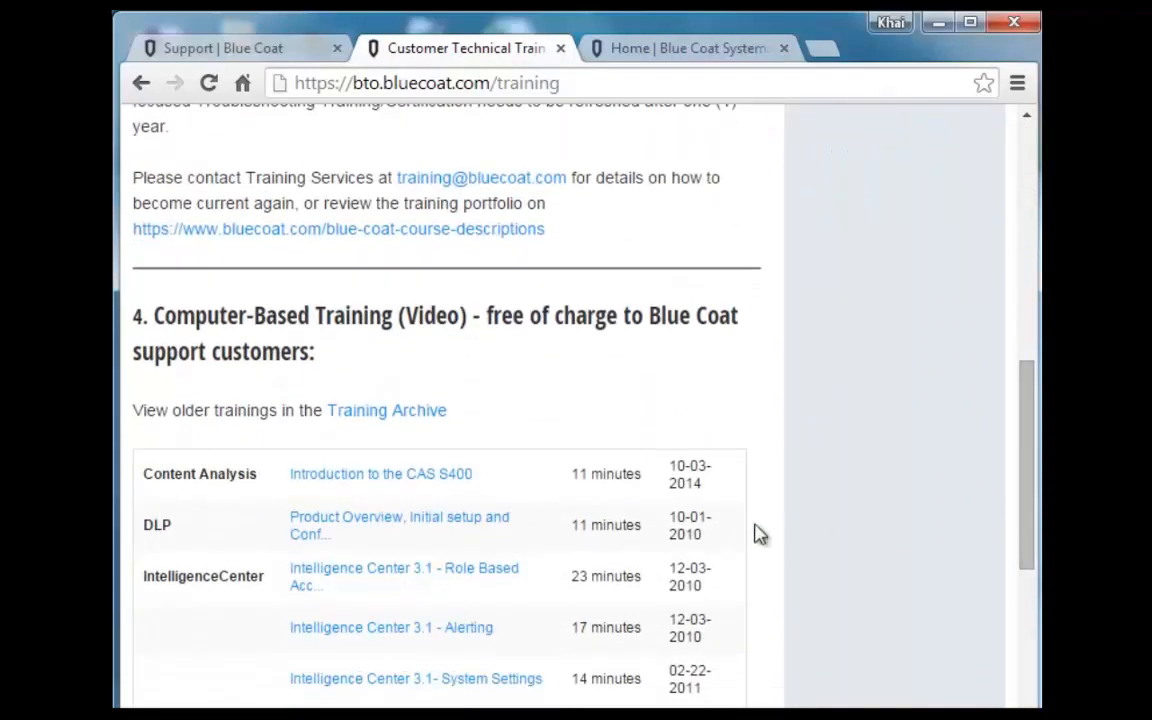
pyautogui.click(368, 486)
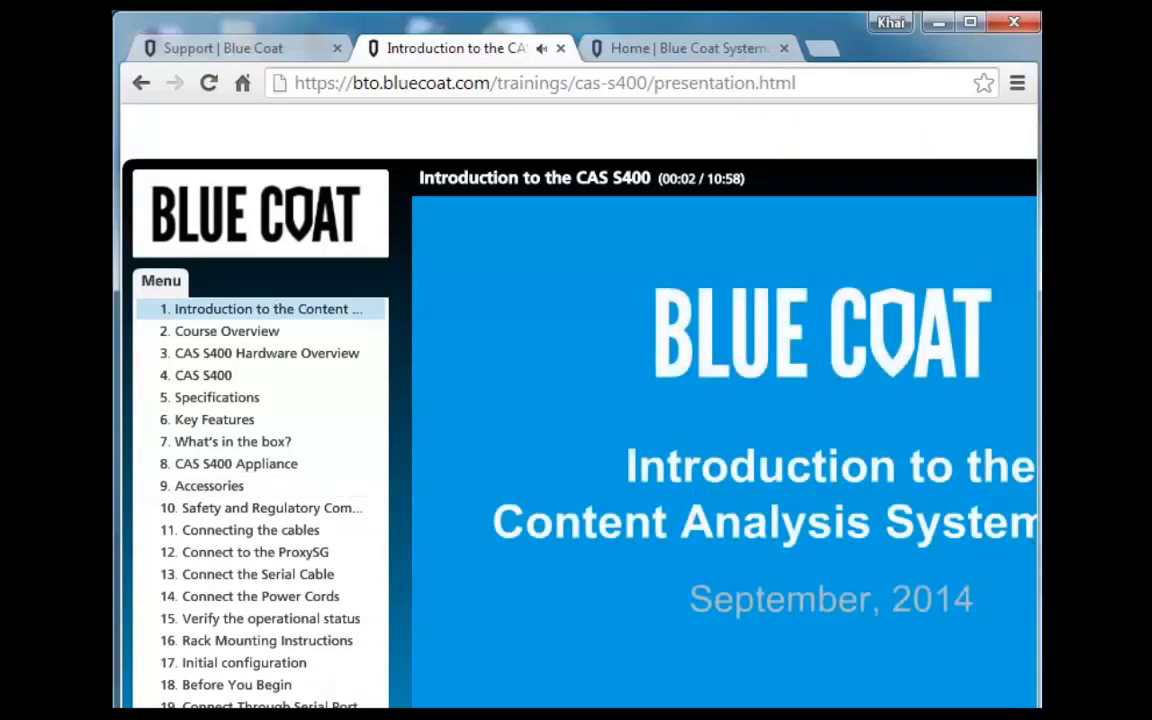
pyautogui.click(652, 50)
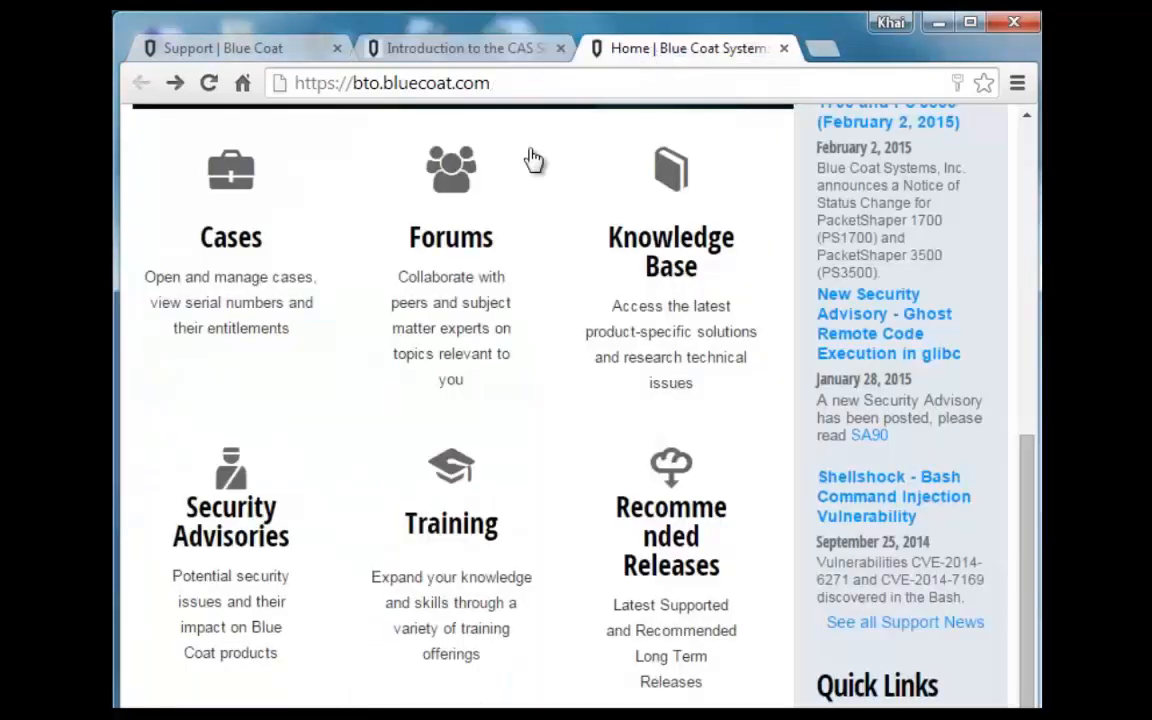
# Launch the Mobile Device Security (MDS) Service Essentials e-learning course from the Forums' Training Videos topic.
pyautogui.click(465, 235)
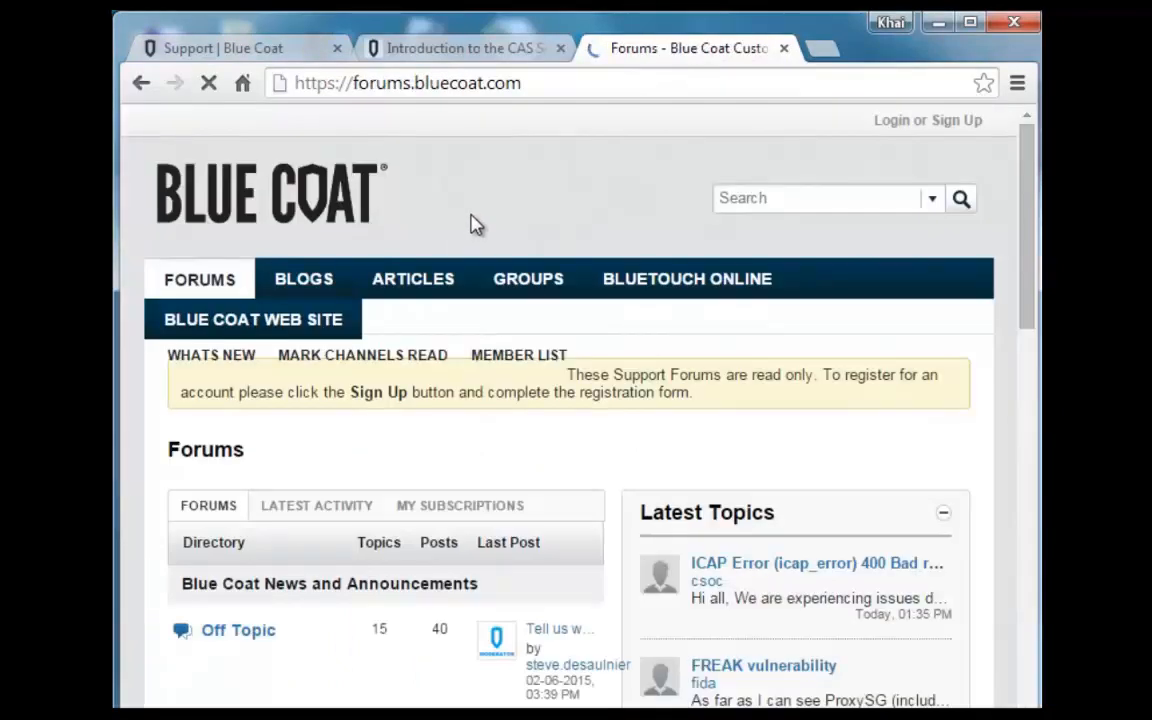
pyautogui.moveTo(1021, 298); pyautogui.dragTo(1018, 411)
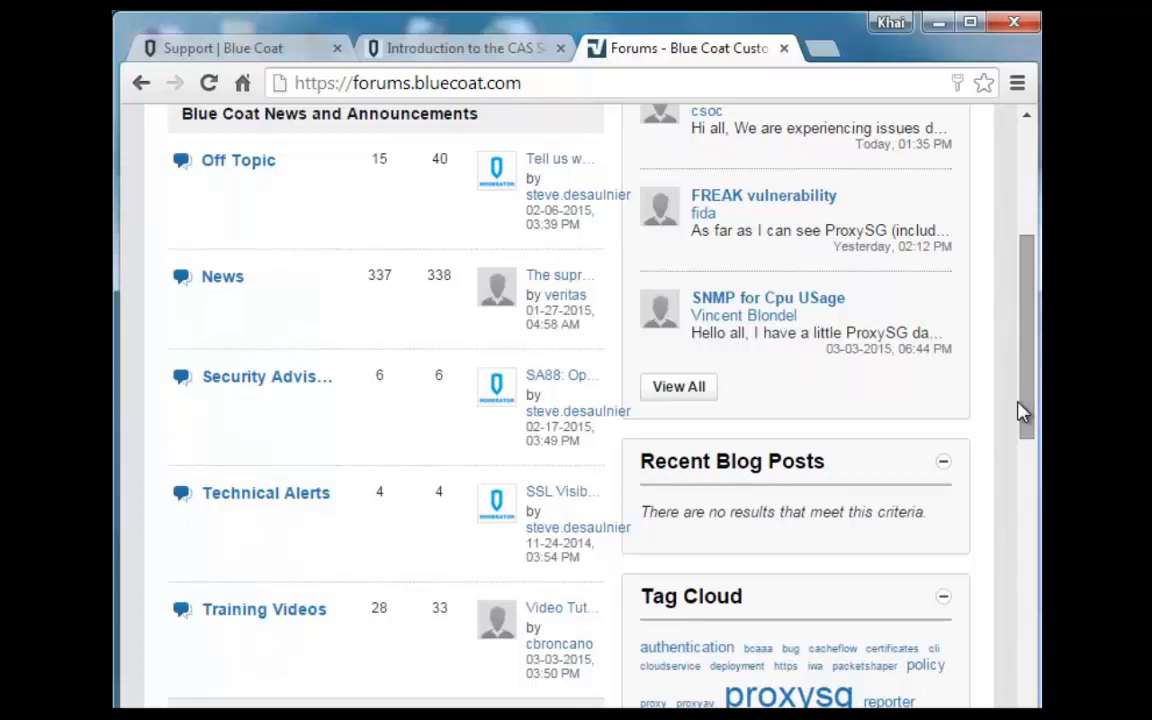
pyautogui.click(250, 612)
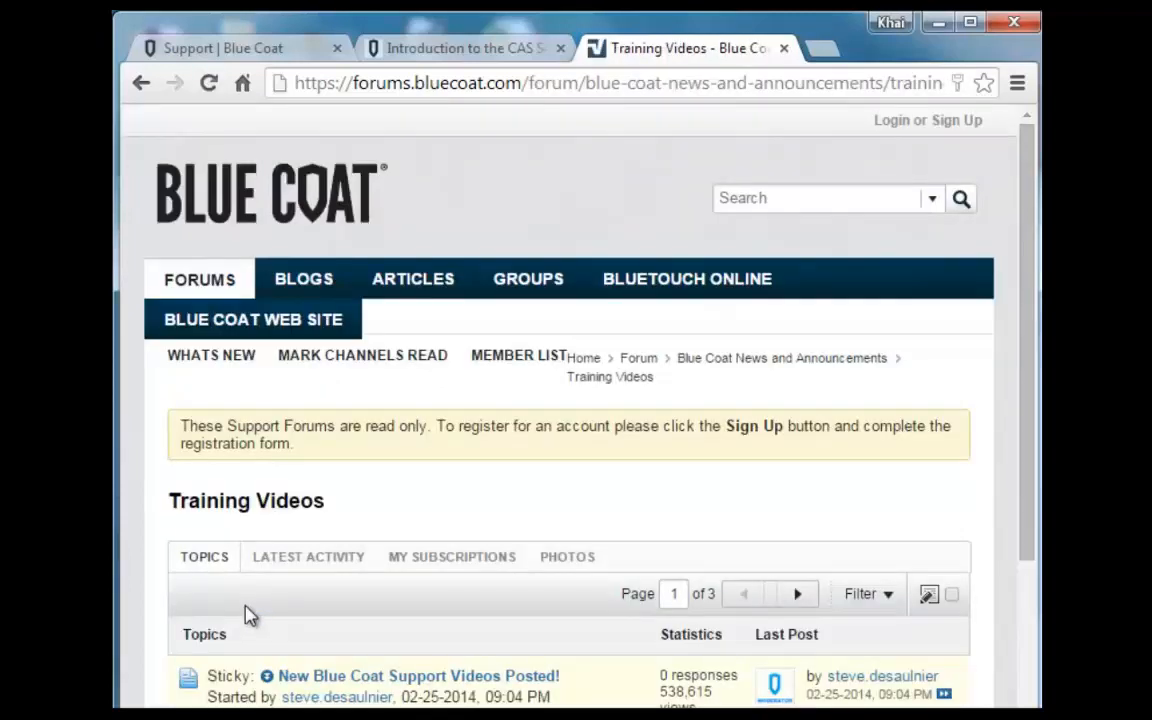
pyautogui.moveTo(1032, 274); pyautogui.dragTo(1032, 645)
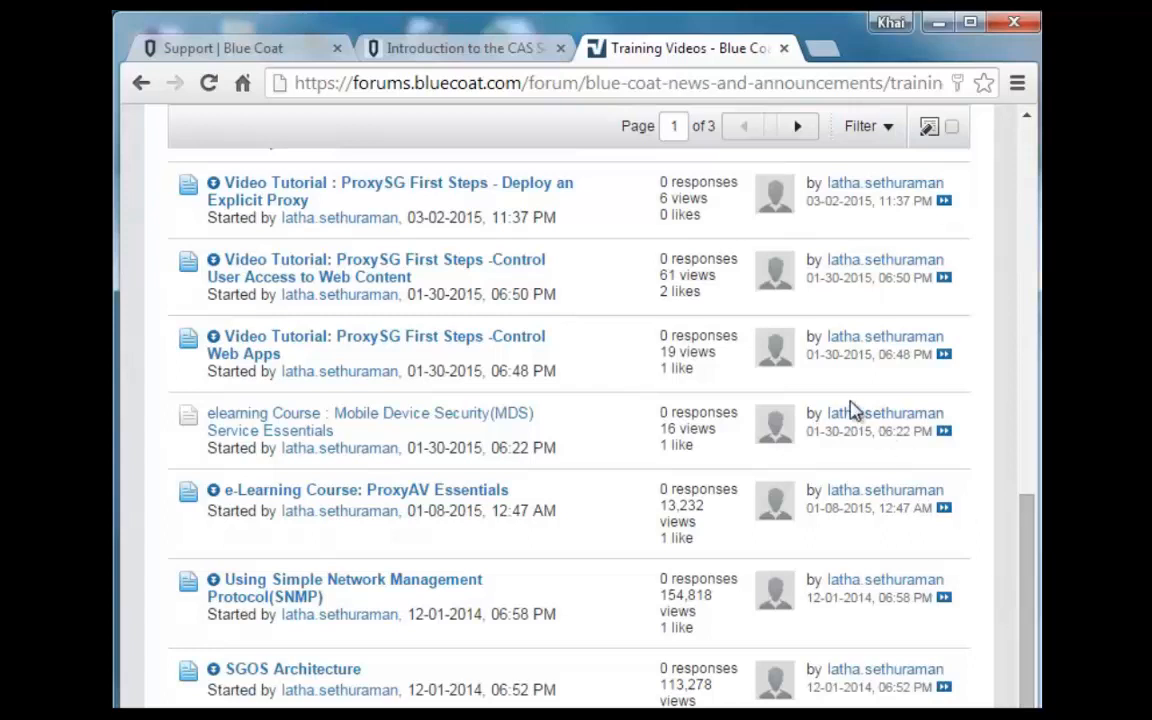
pyautogui.click(423, 420)
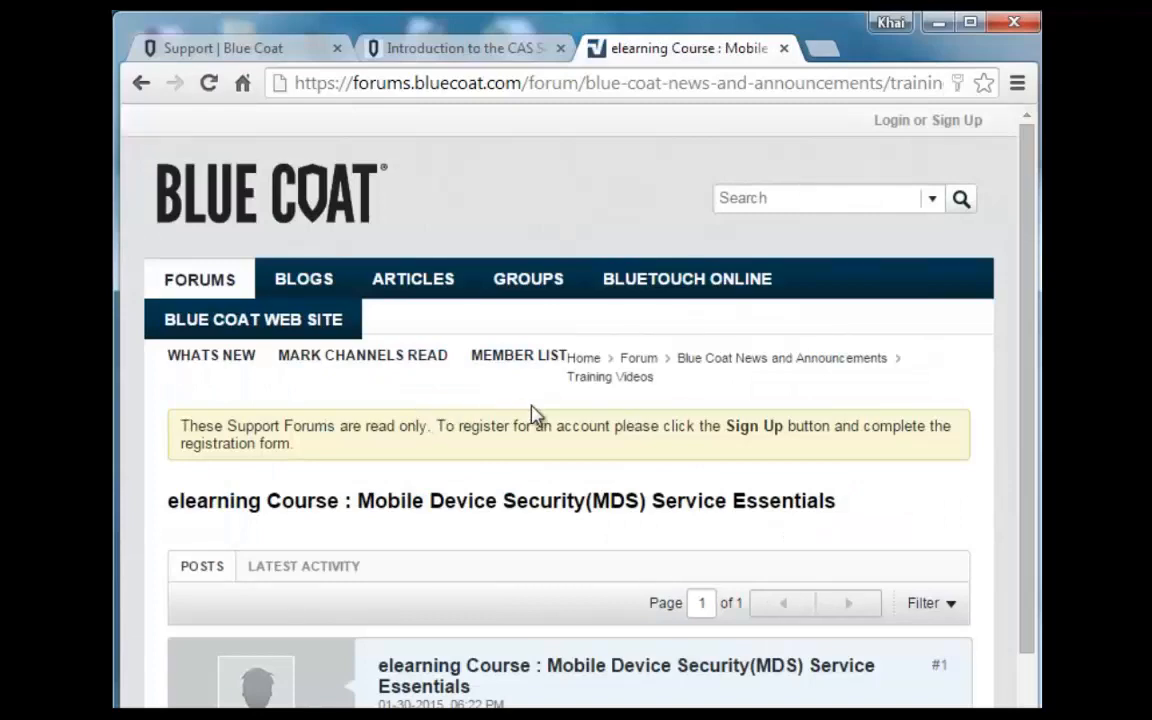
pyautogui.moveTo(1033, 318); pyautogui.dragTo(1027, 641)
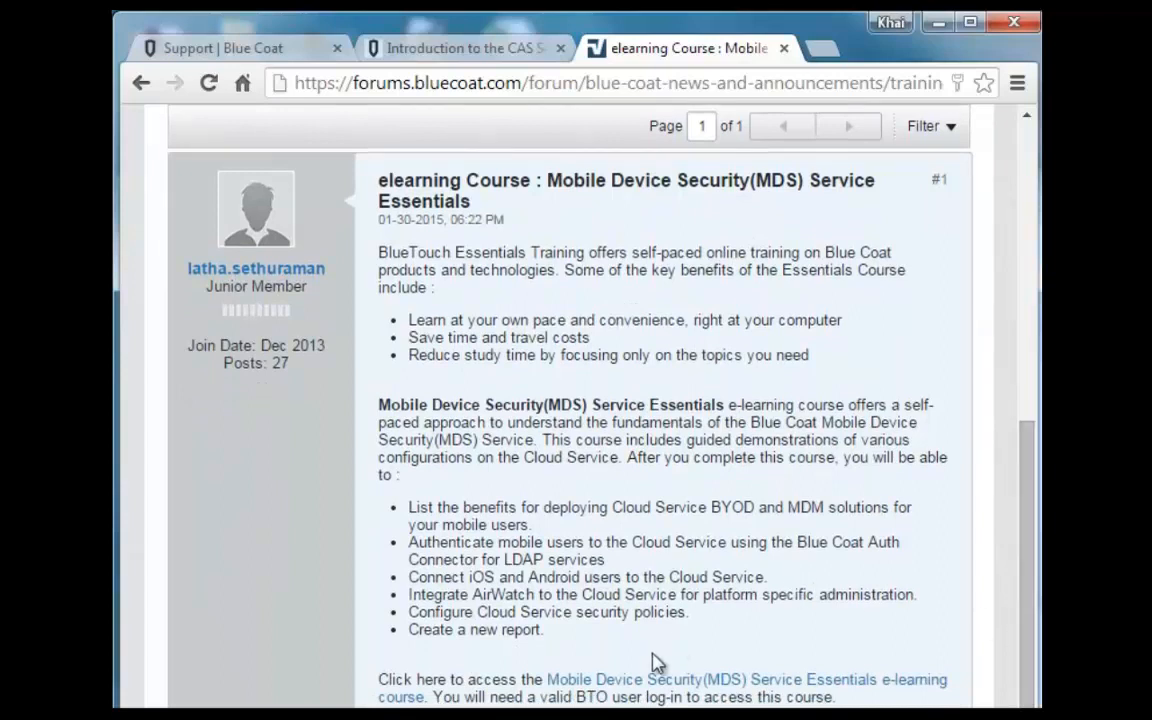
pyautogui.click(643, 686)
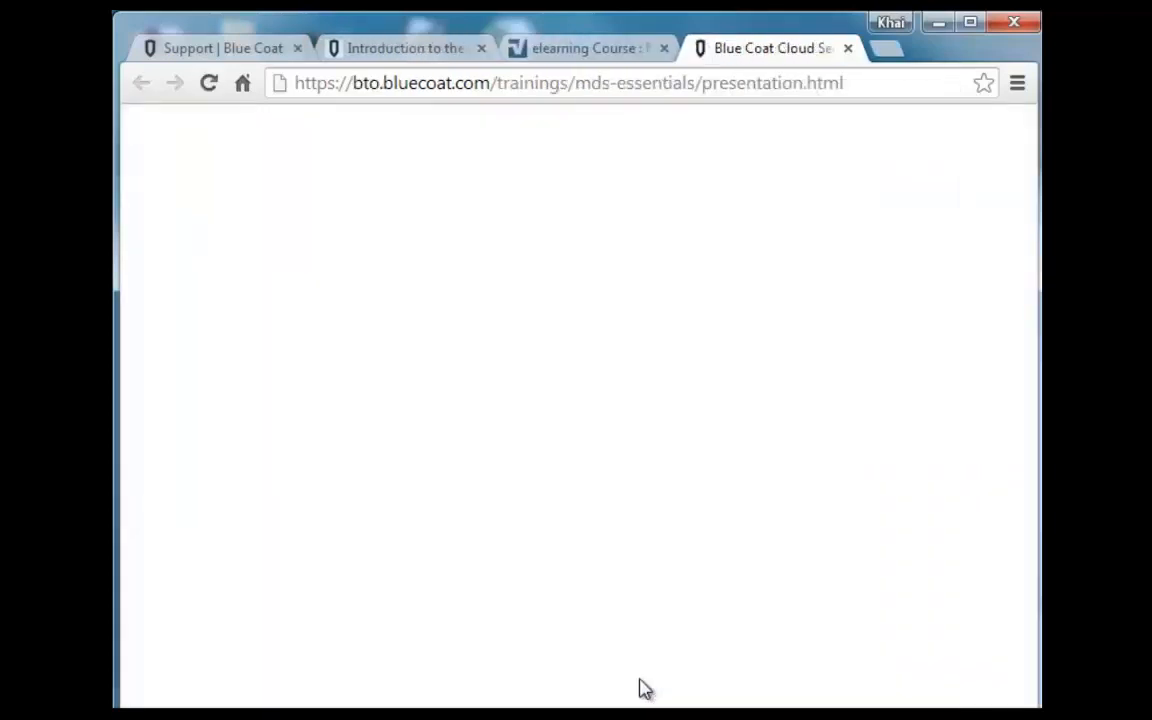